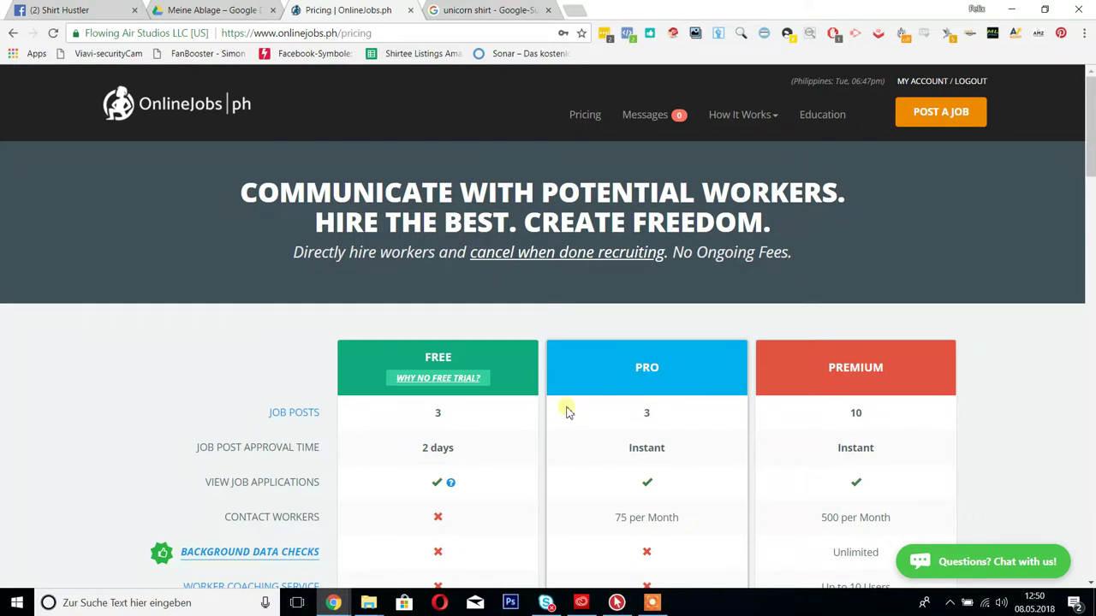
Compare the features and monthly prices of the Free, Pro and Premium plans on the pricing page.
{"action": "scroll", "coordinate": [565, 413], "scroll_direction": "down", "scroll_amount": 2}
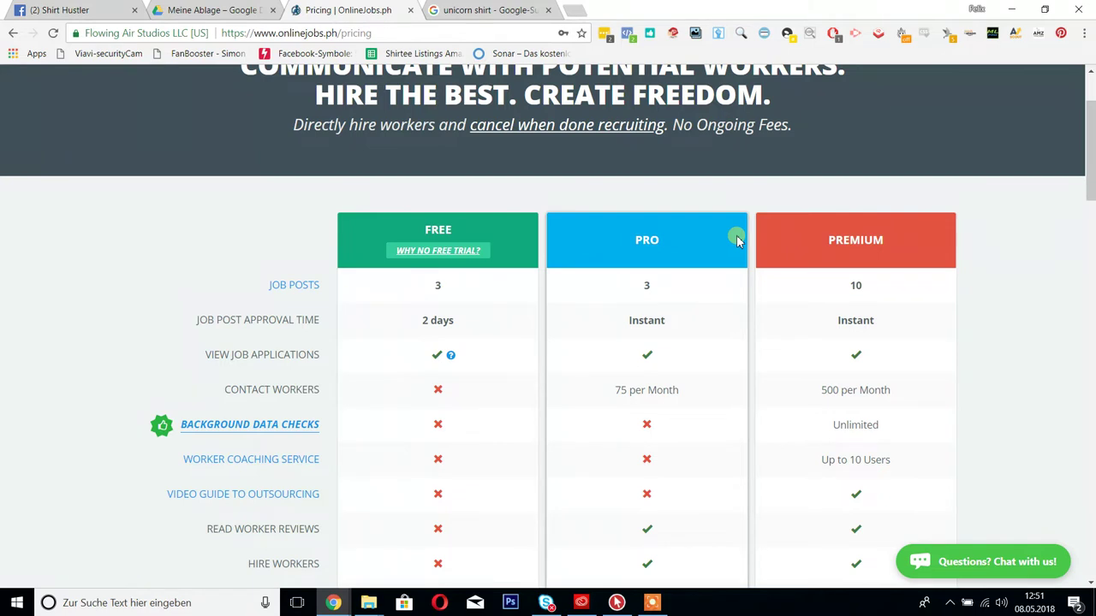
{"action": "scroll", "coordinate": [738, 240], "scroll_direction": "down", "scroll_amount": 1}
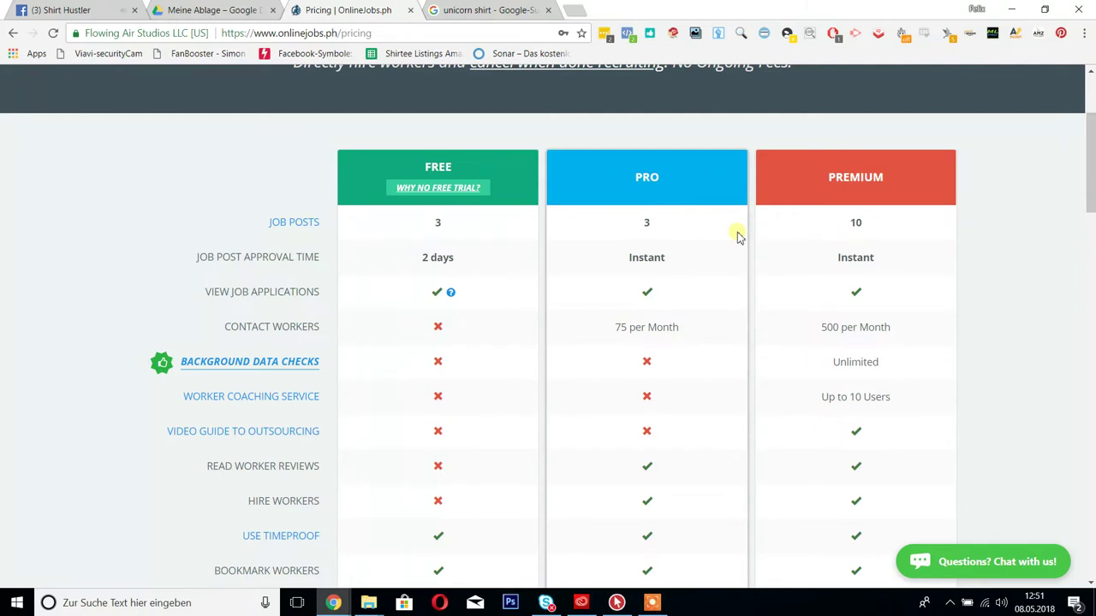
{"action": "scroll", "coordinate": [738, 236], "scroll_direction": "down", "scroll_amount": 3}
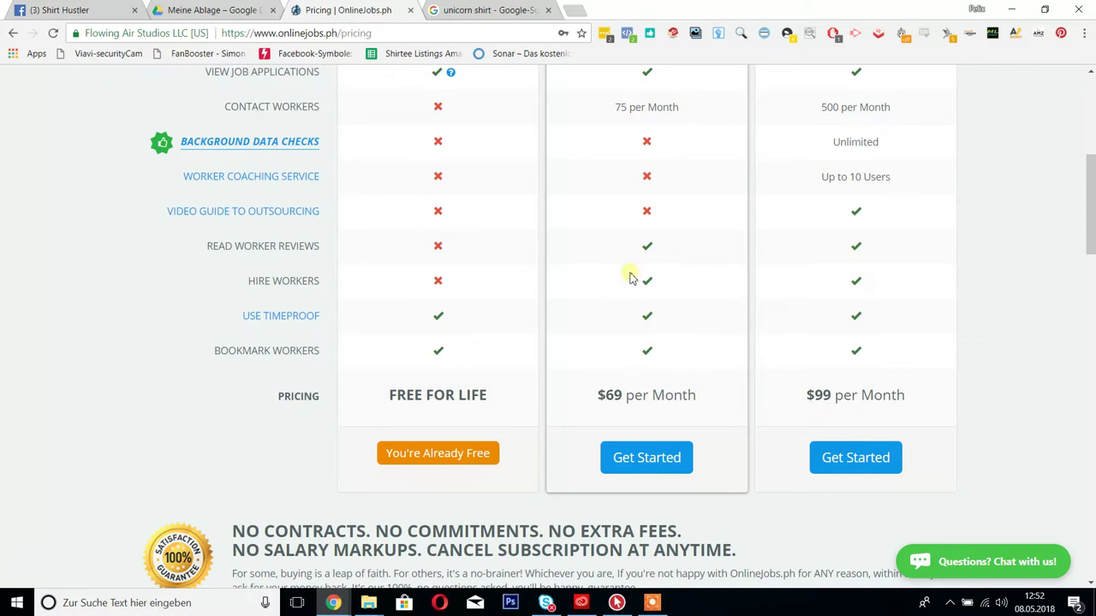
{"action": "scroll", "coordinate": [627, 307], "scroll_direction": "up", "scroll_amount": 5}
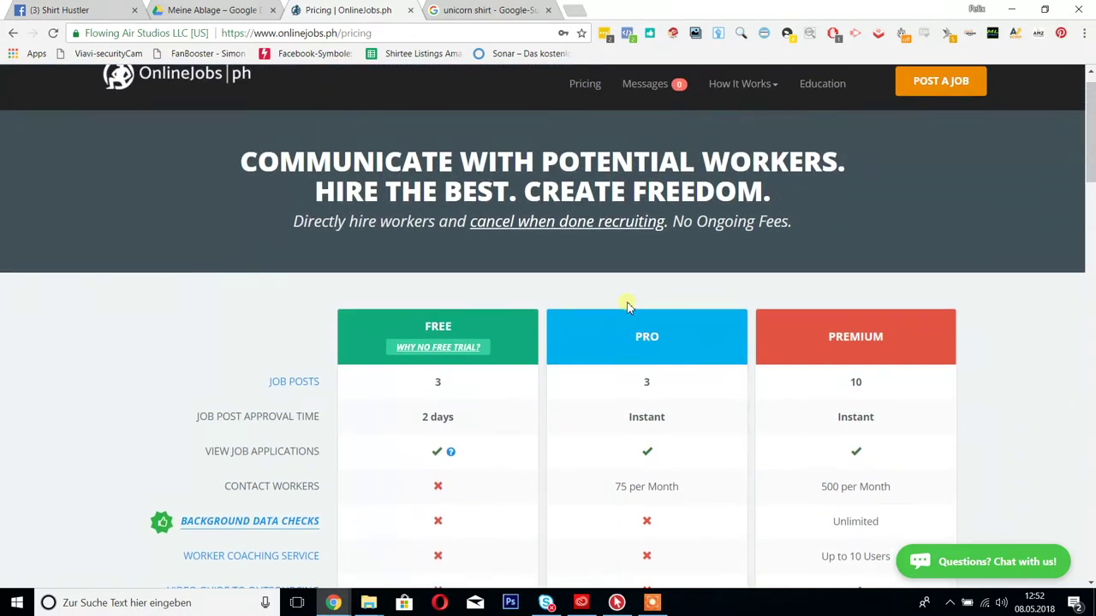
{"action": "scroll", "coordinate": [627, 307], "scroll_direction": "up", "scroll_amount": 1}
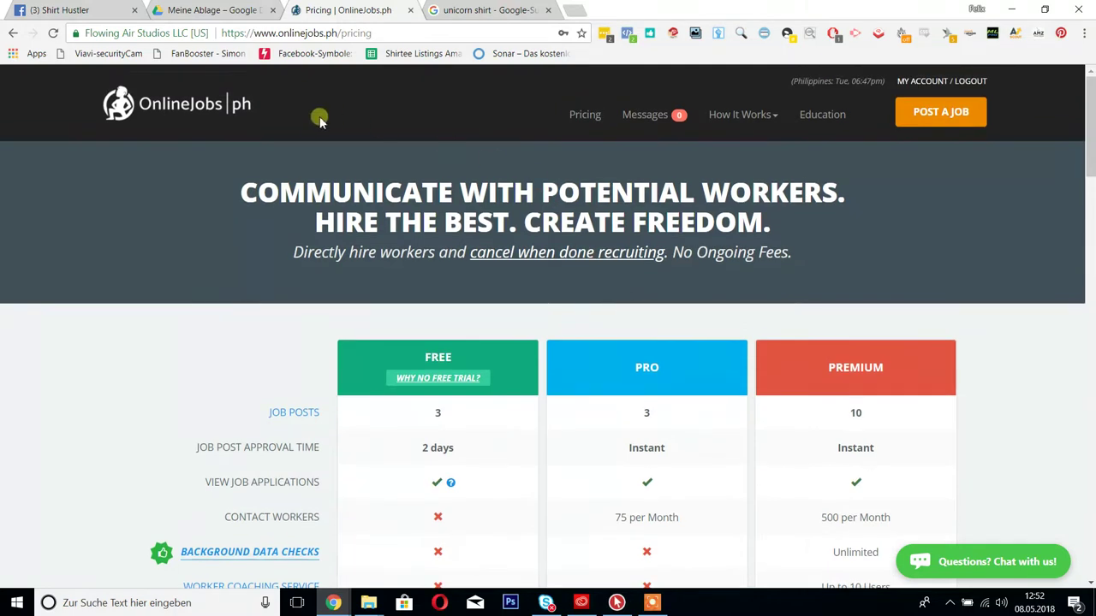
Start a new job post from the OnlineJobs.ph home page and title it "Searching for a High Quality T-Shirt Designer".
{"action": "left_click", "coordinate": [229, 110]}
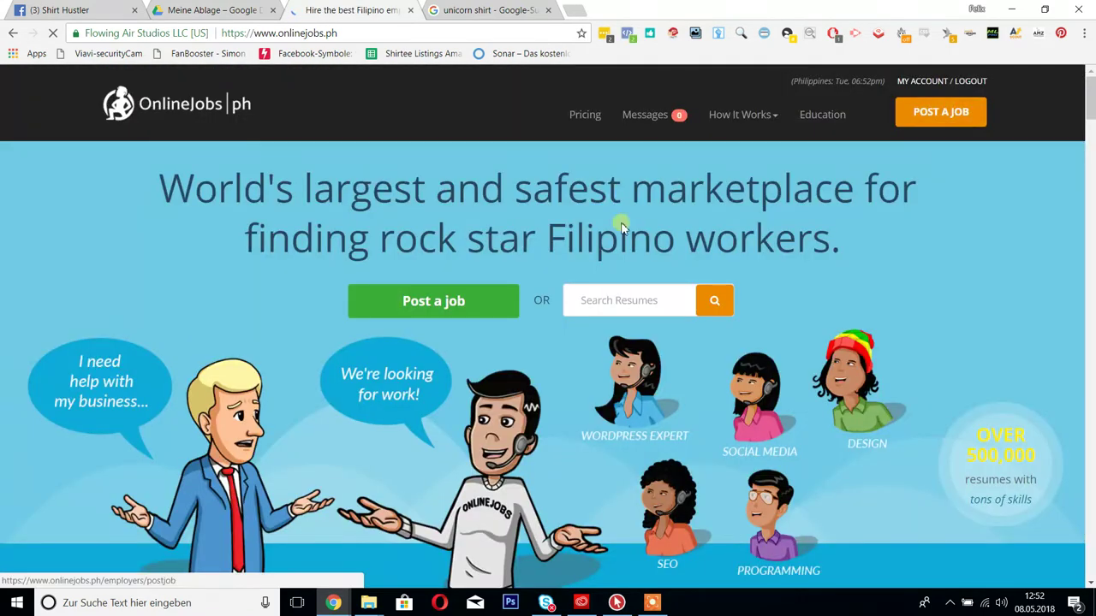
{"action": "left_click", "coordinate": [439, 304]}
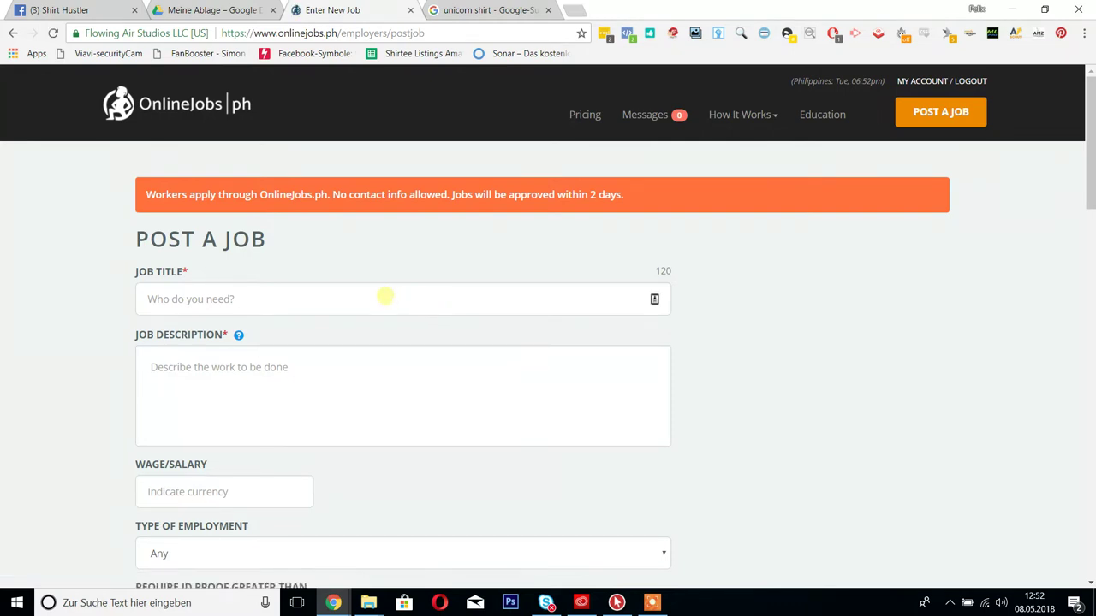
{"action": "left_click", "coordinate": [302, 298]}
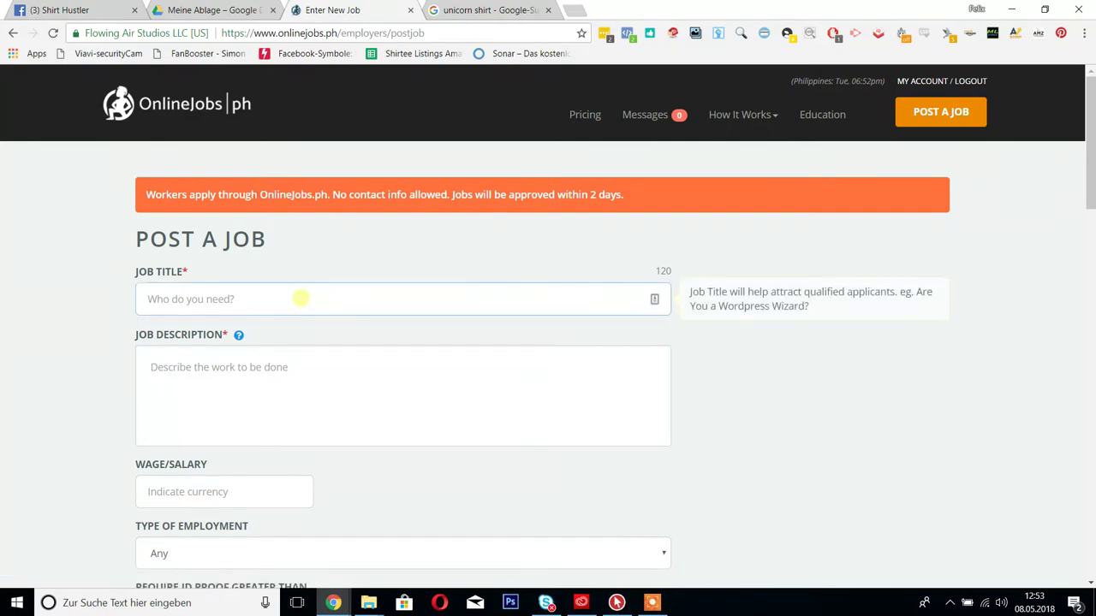
{"action": "type", "text": "Searching for a High Quality "}
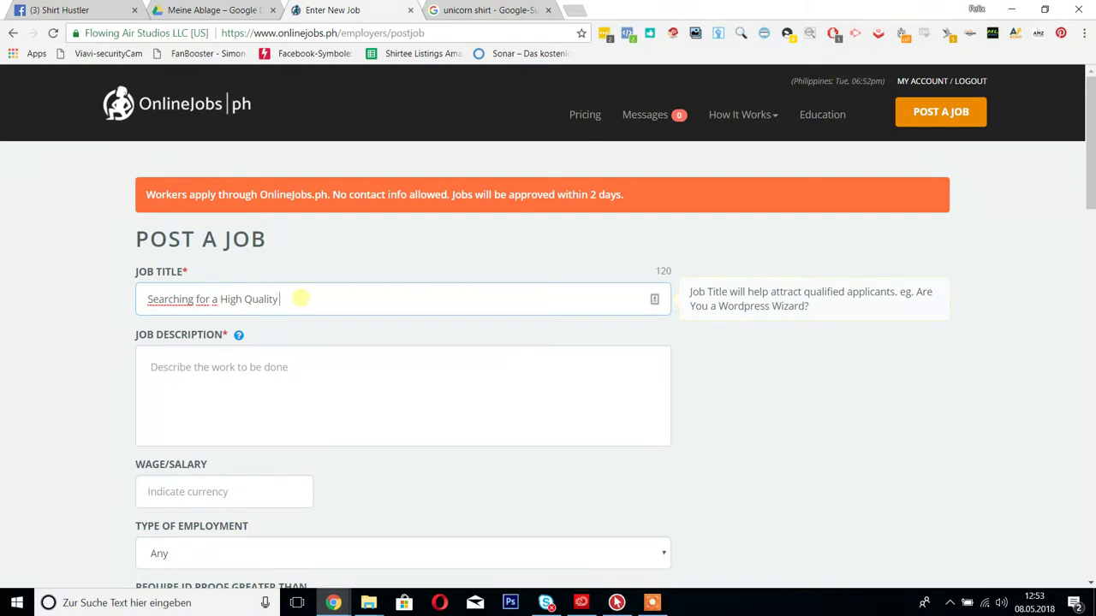
{"action": "type", "text": "T-Shirt Designer"}
Describe the job: "I'm looking for a high quality T-Shirt Designer. Please send me your portfolio and I'll come back to you if I'm satisfied with your work.".
{"action": "left_click", "coordinate": [287, 381]}
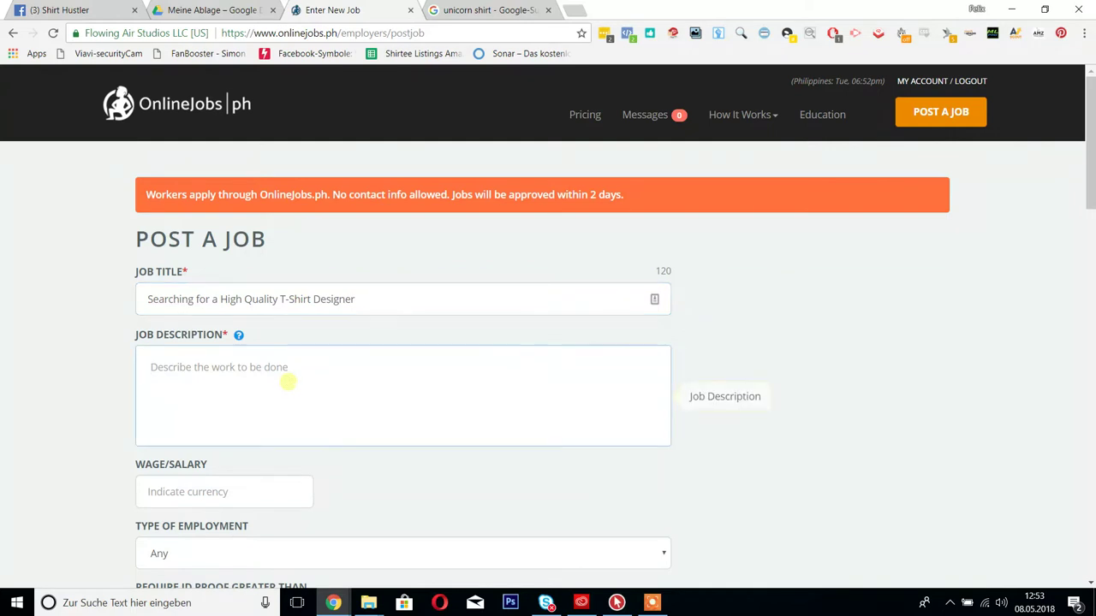
{"action": "type", "text": "I'm lo"}
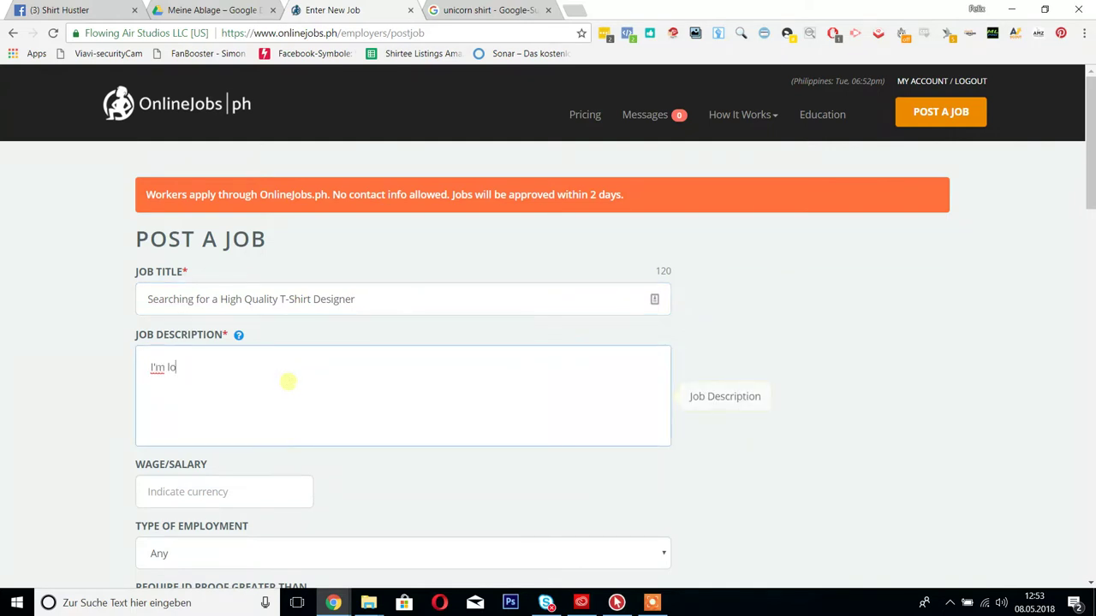
{"action": "type", "text": "oking for a high qualit"}
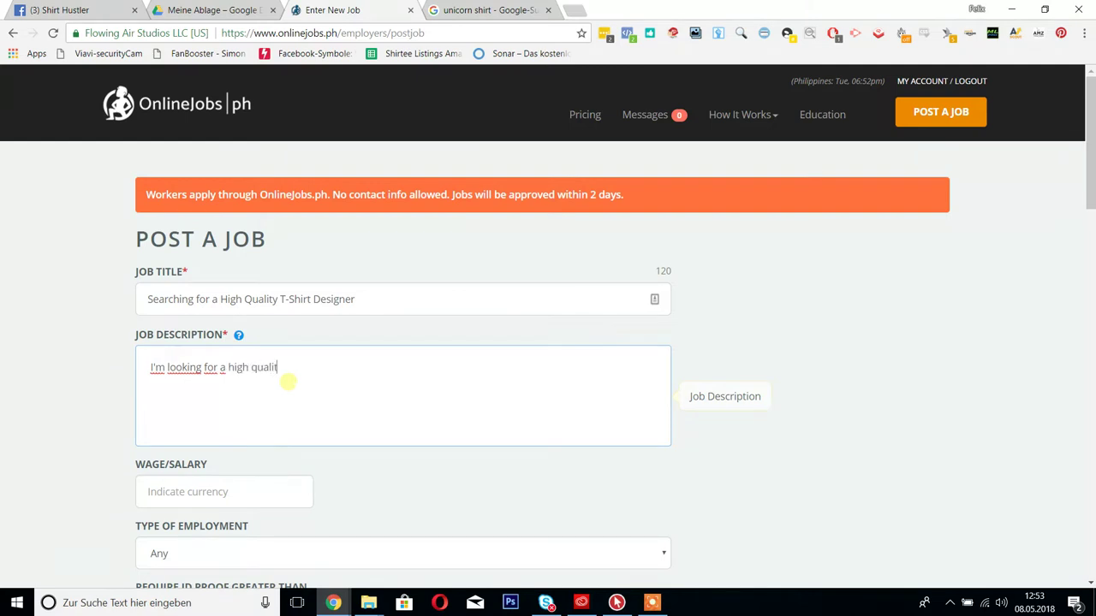
{"action": "type", "text": "y T-Shirt Designer. Please send me your portfolio and I'll come ba"}
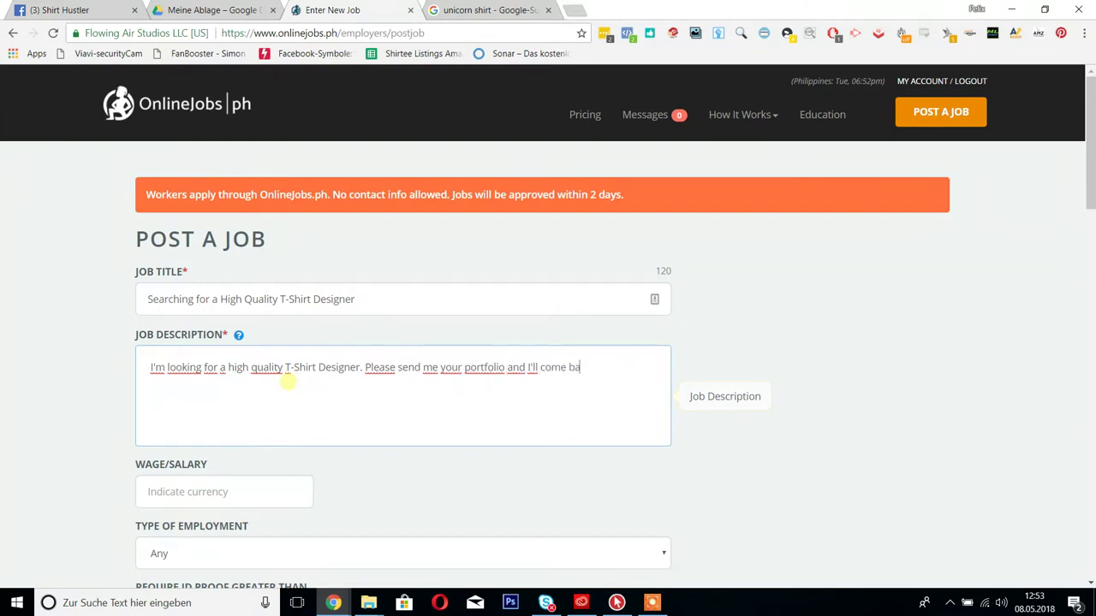
{"action": "type", "text": "ck to you if I'm satisfied w"}
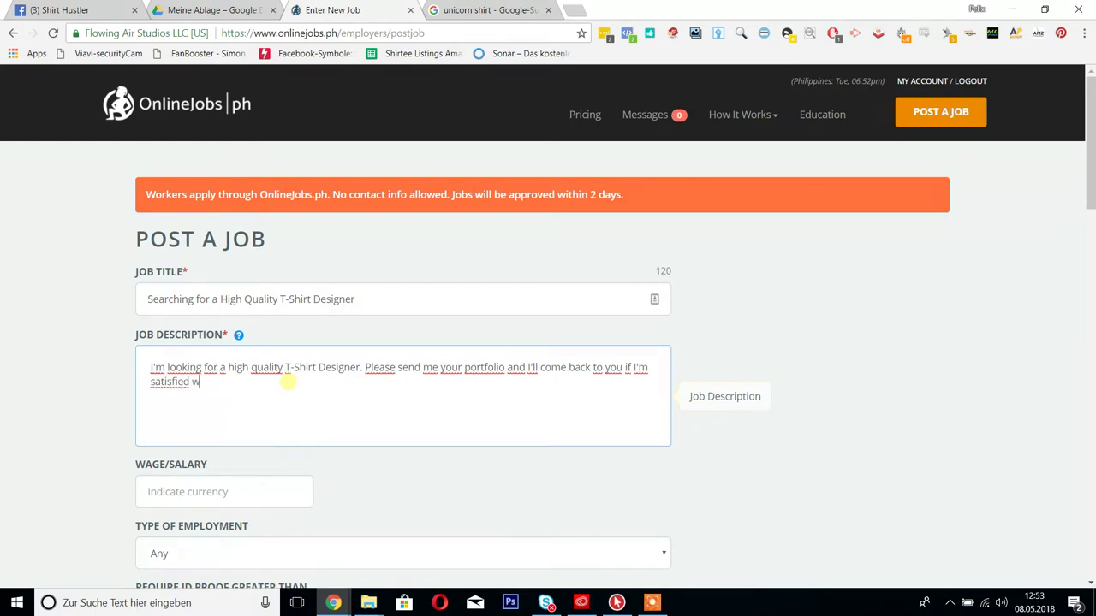
{"action": "type", "text": "ith your work."}
Leave the wage/salary blank and set the type of employment to Full Time.
{"action": "scroll", "coordinate": [287, 383], "scroll_direction": "down", "scroll_amount": 1}
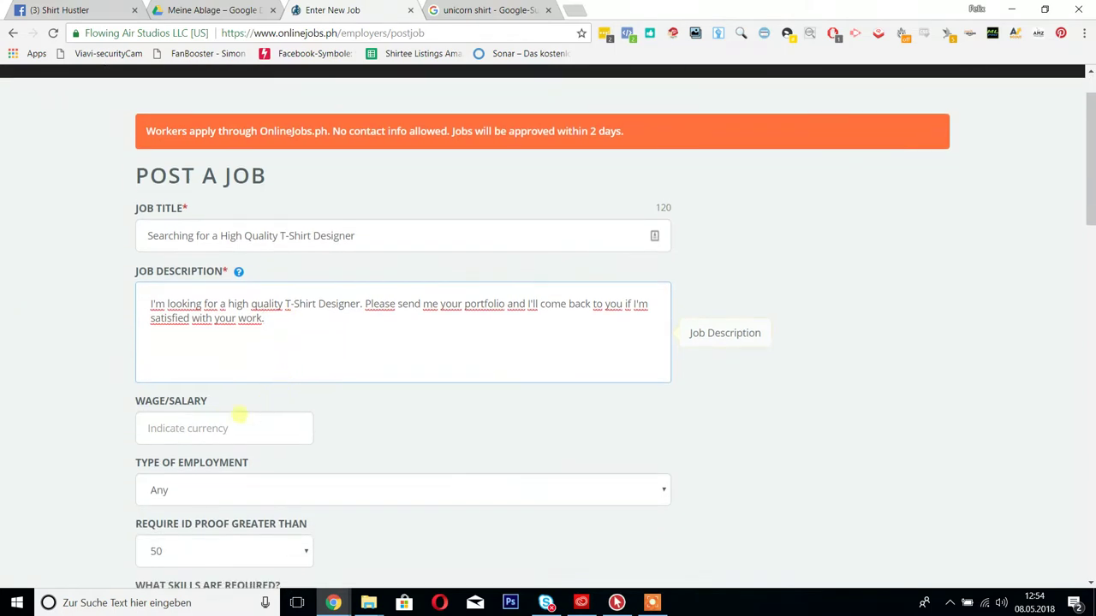
{"action": "left_click", "coordinate": [212, 425]}
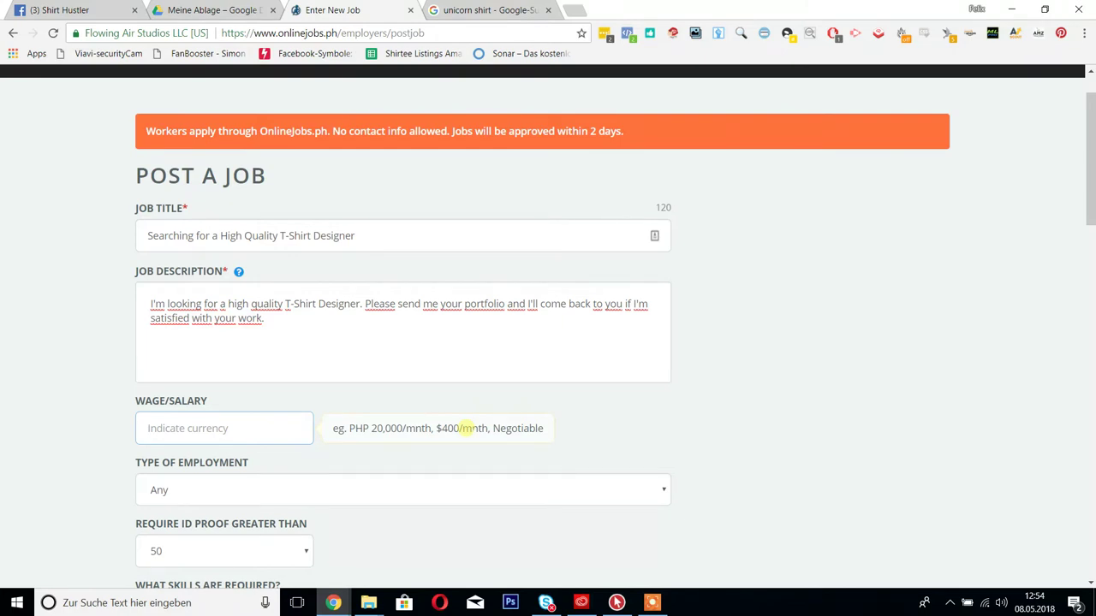
{"action": "scroll", "coordinate": [467, 428], "scroll_direction": "down", "scroll_amount": 1}
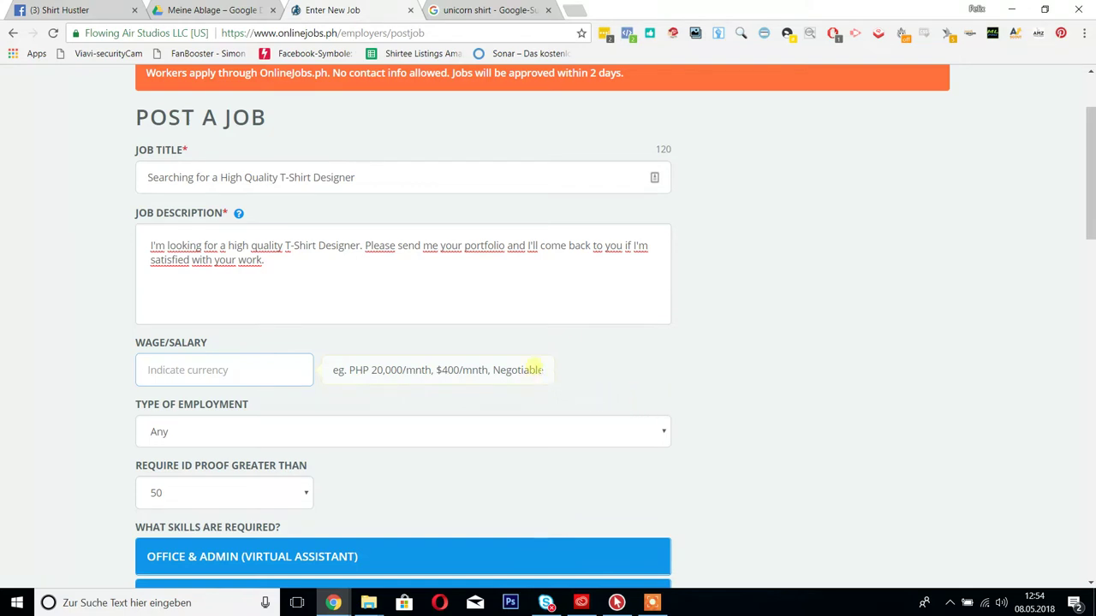
{"action": "left_click", "coordinate": [616, 378]}
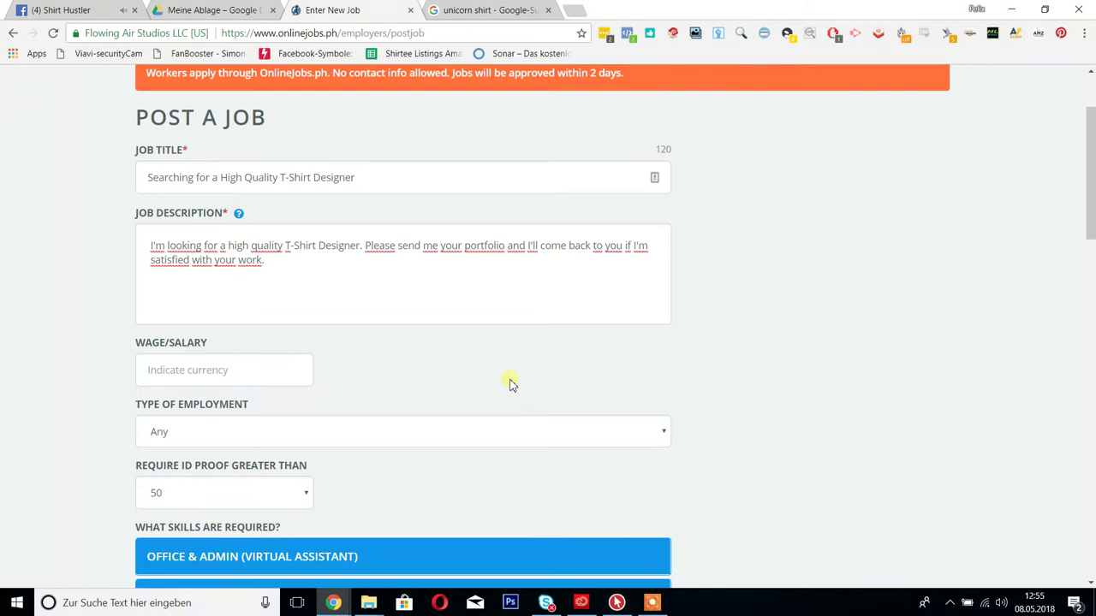
{"action": "left_click", "coordinate": [479, 442]}
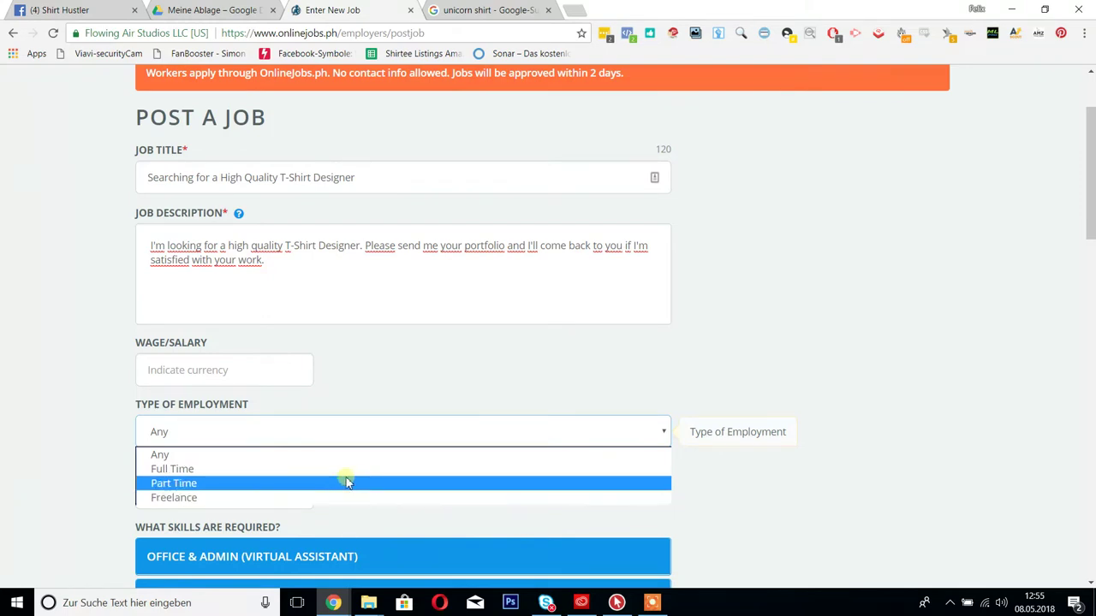
{"action": "left_click", "coordinate": [258, 468]}
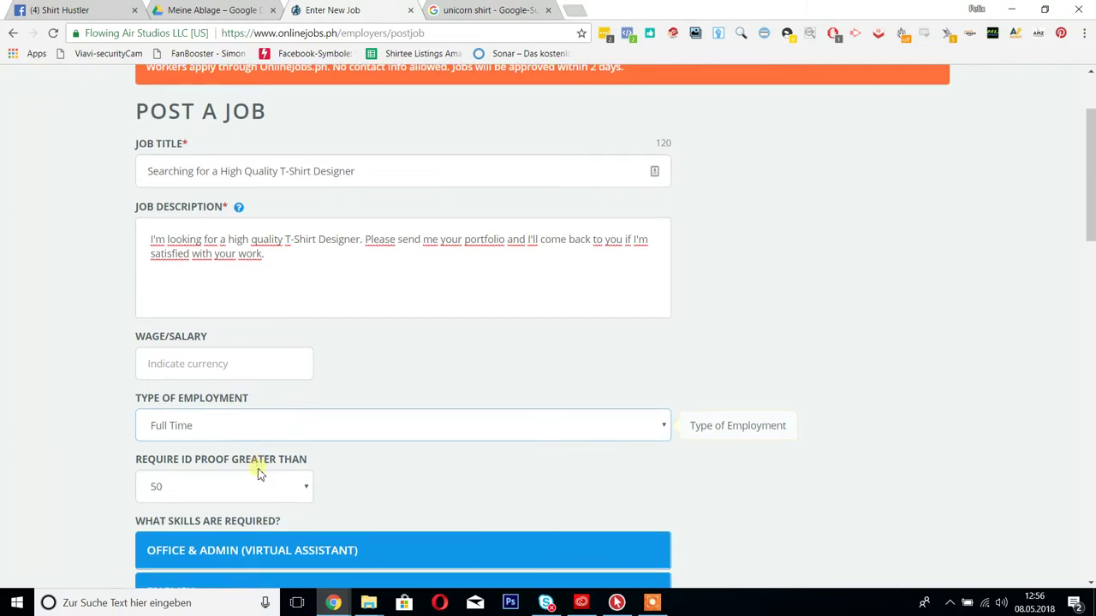
Add Writing from the English category to the job's required skills.
{"action": "scroll", "coordinate": [256, 466], "scroll_direction": "down", "scroll_amount": 2}
{"action": "scroll", "coordinate": [255, 404], "scroll_direction": "down", "scroll_amount": 2}
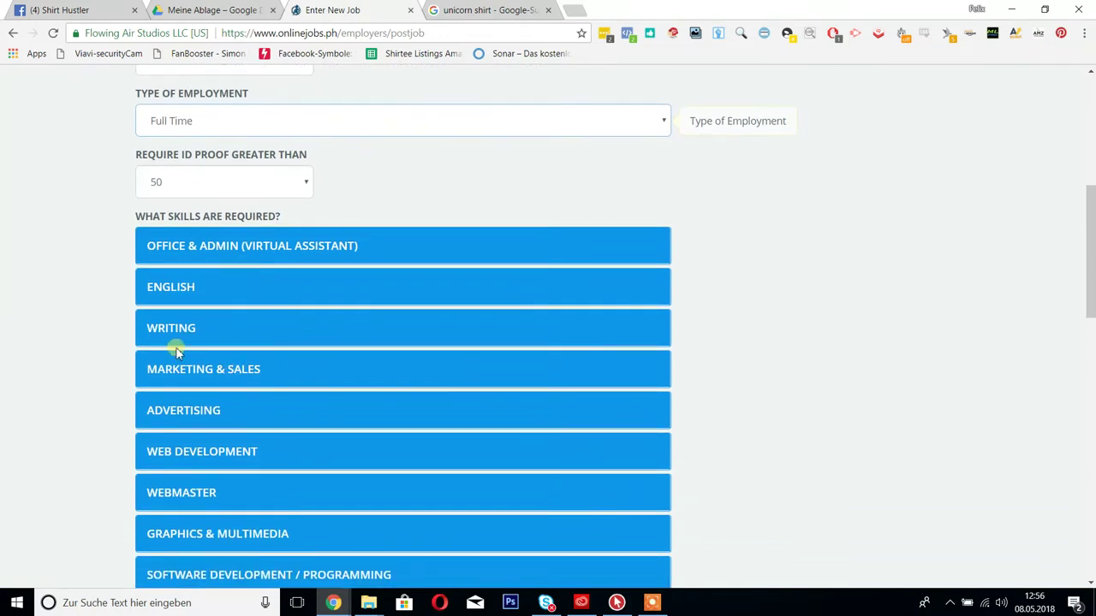
{"action": "left_click", "coordinate": [177, 289]}
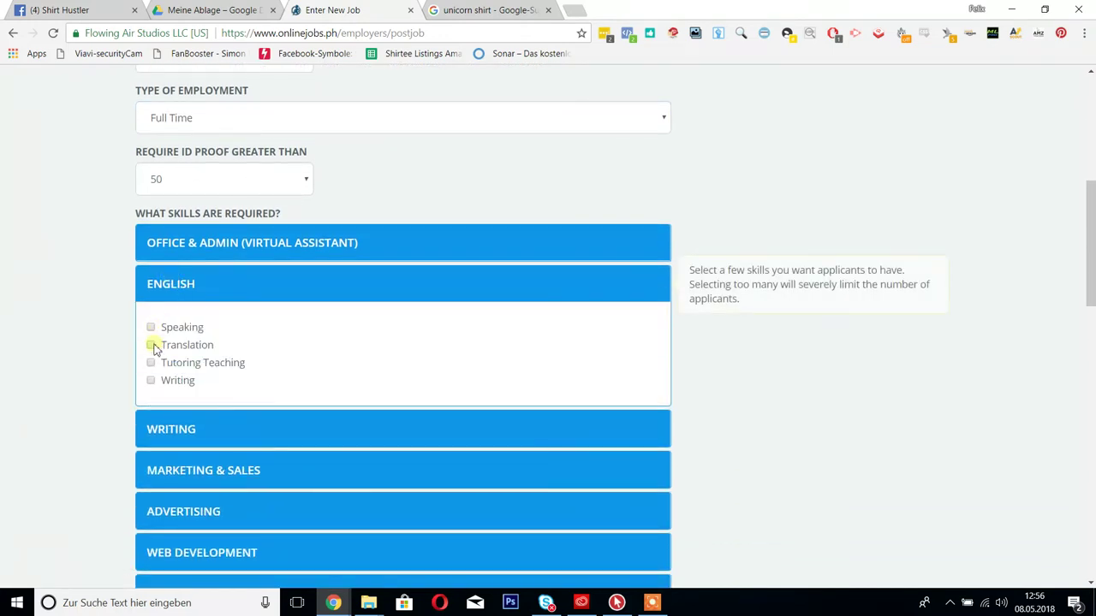
{"action": "left_click", "coordinate": [150, 381]}
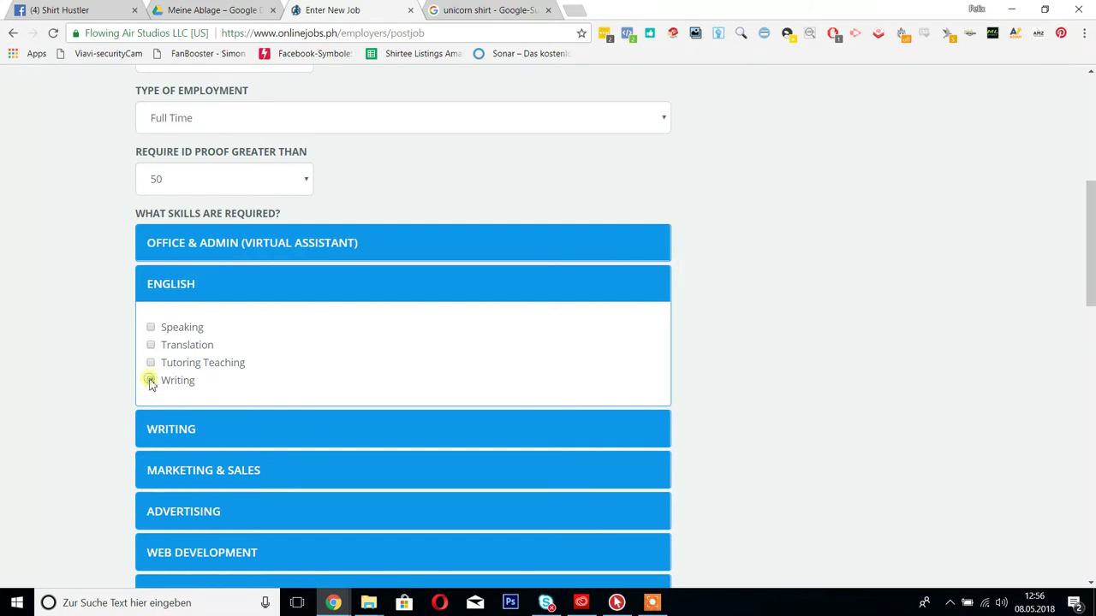
Add Shirt Design from the Graphics & Multimedia category to the job's required skills.
{"action": "scroll", "coordinate": [150, 380], "scroll_direction": "down", "scroll_amount": 1}
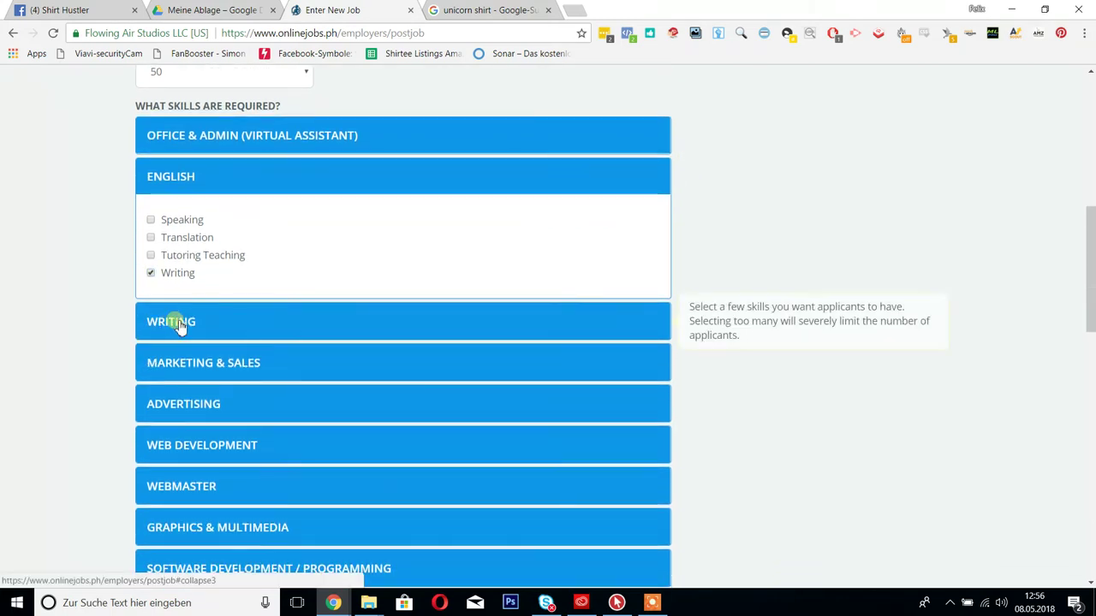
{"action": "left_click", "coordinate": [178, 324]}
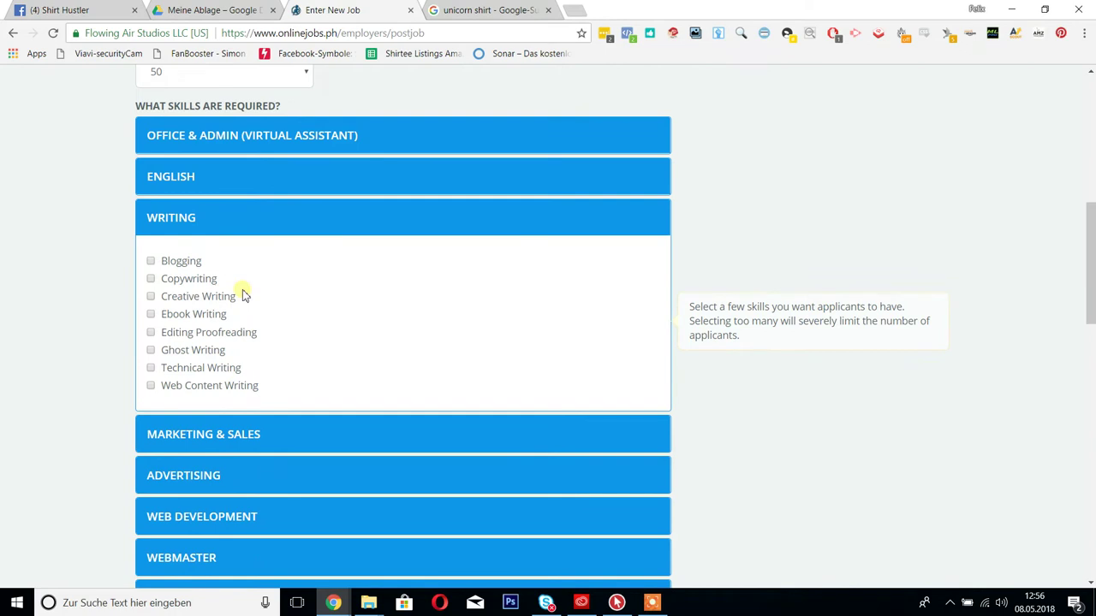
{"action": "scroll", "coordinate": [242, 291], "scroll_direction": "down", "scroll_amount": 1}
{"action": "scroll", "coordinate": [242, 289], "scroll_direction": "down", "scroll_amount": 2}
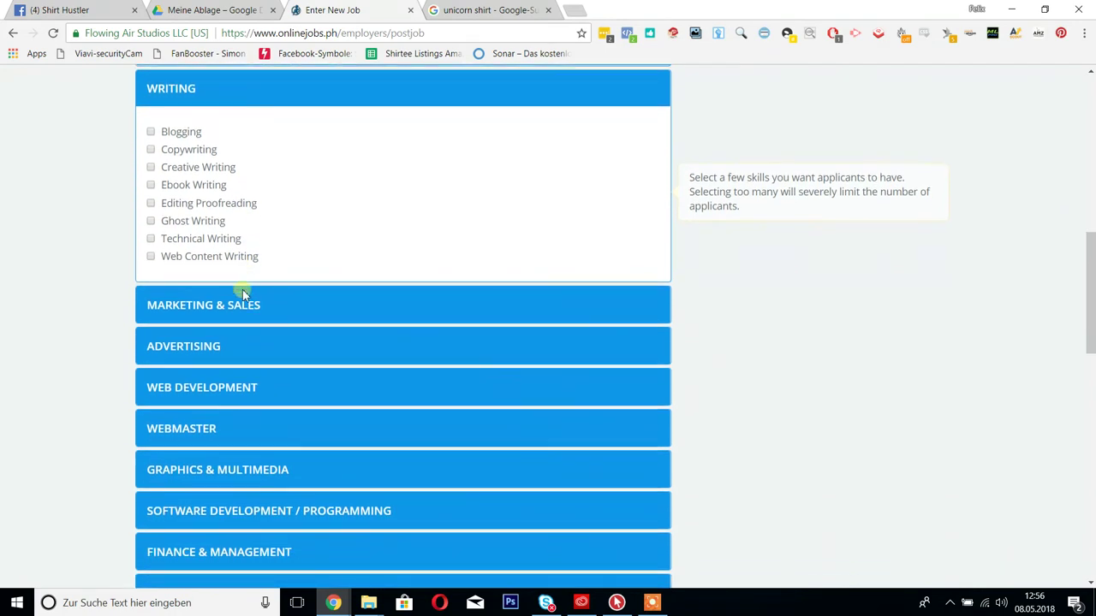
{"action": "left_click", "coordinate": [244, 400]}
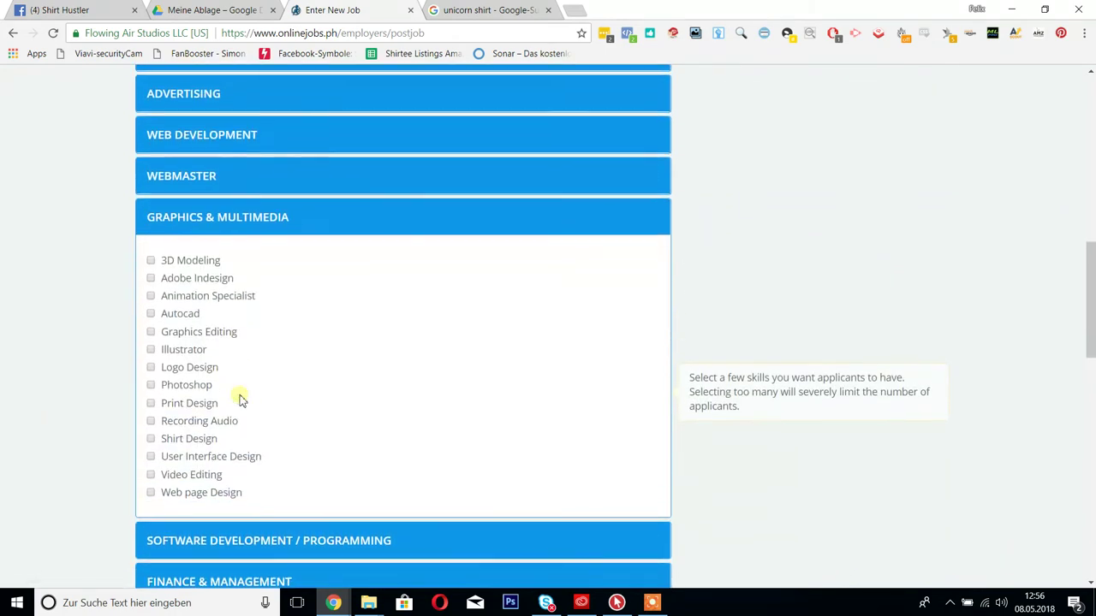
{"action": "left_click", "coordinate": [151, 428]}
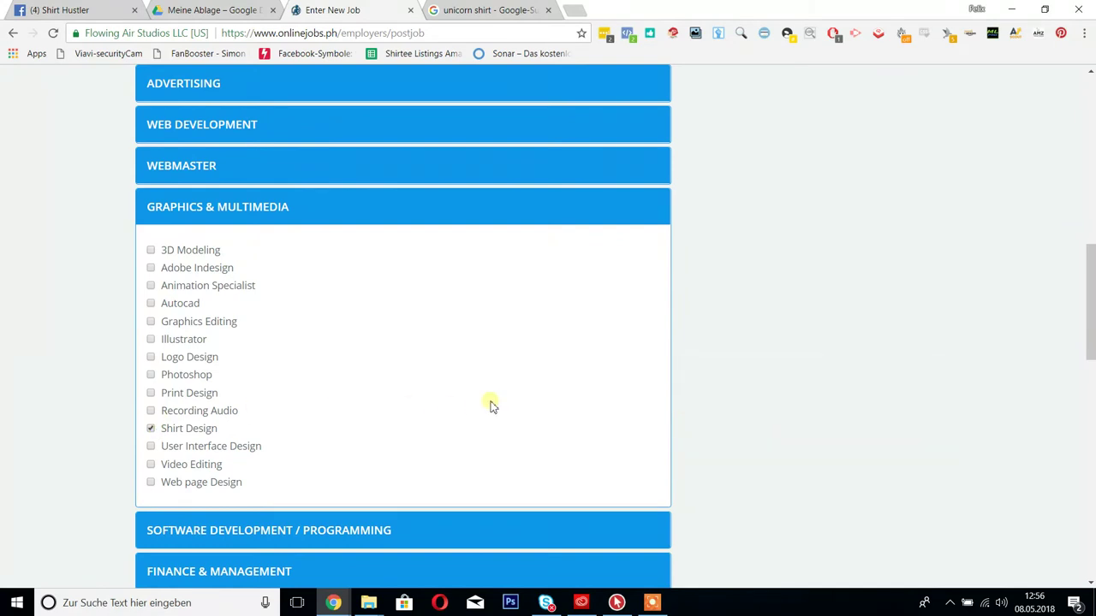
Review the remaining skill categories, the contact fields and the completed entries of the job post form.
{"action": "scroll", "coordinate": [491, 405], "scroll_direction": "down", "scroll_amount": 2}
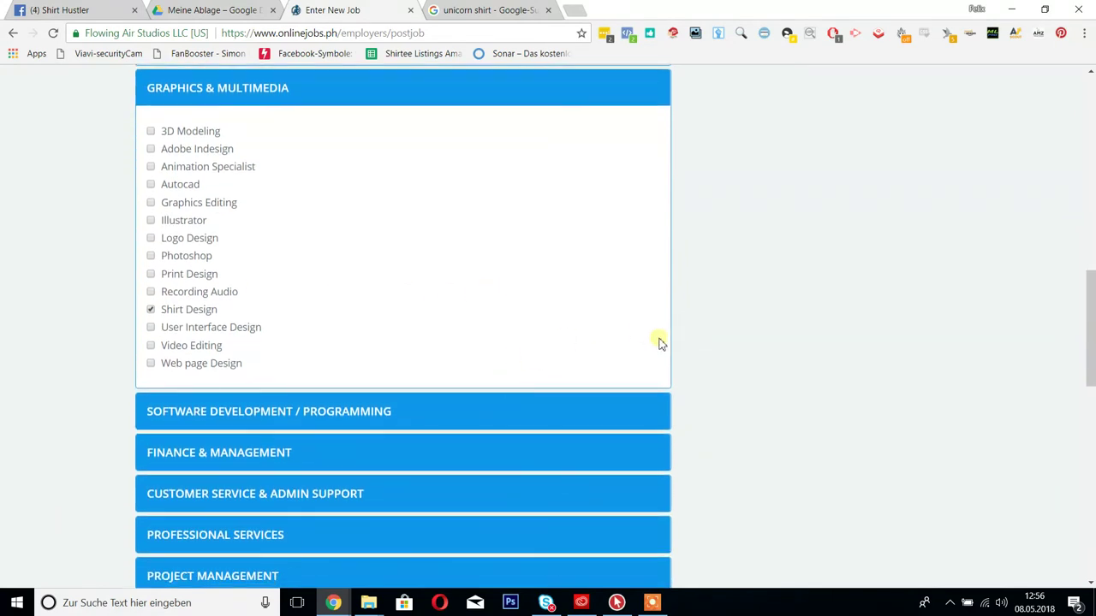
{"action": "scroll", "coordinate": [659, 342], "scroll_direction": "down", "scroll_amount": 2}
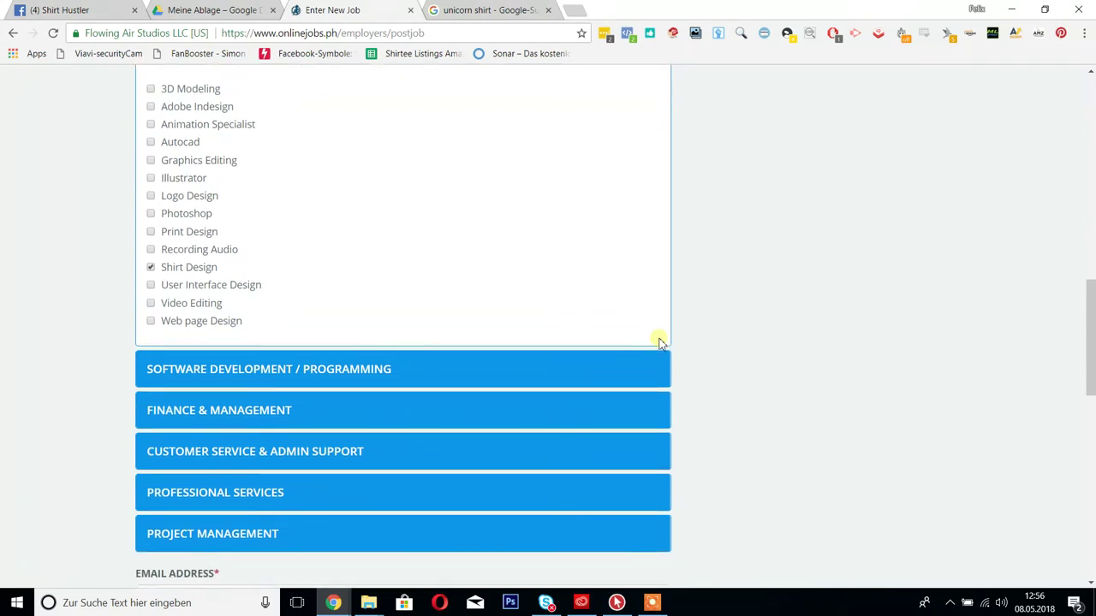
{"action": "scroll", "coordinate": [659, 340], "scroll_direction": "down", "scroll_amount": 1}
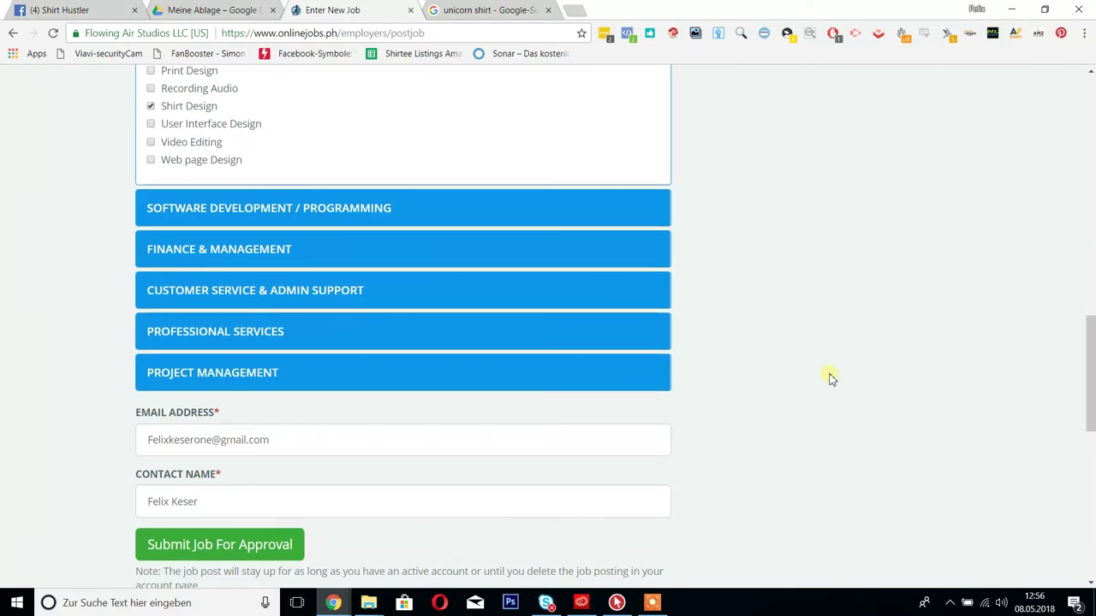
{"action": "scroll", "coordinate": [830, 377], "scroll_direction": "up", "scroll_amount": 3}
{"action": "scroll", "coordinate": [830, 376], "scroll_direction": "up", "scroll_amount": 8}
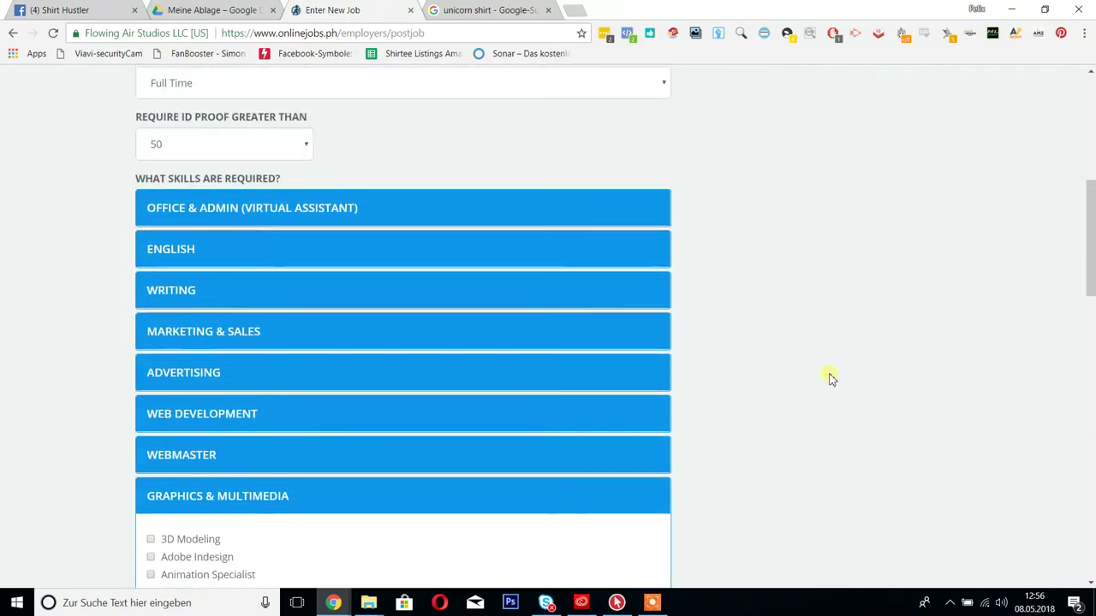
{"action": "scroll", "coordinate": [829, 377], "scroll_direction": "up", "scroll_amount": 1}
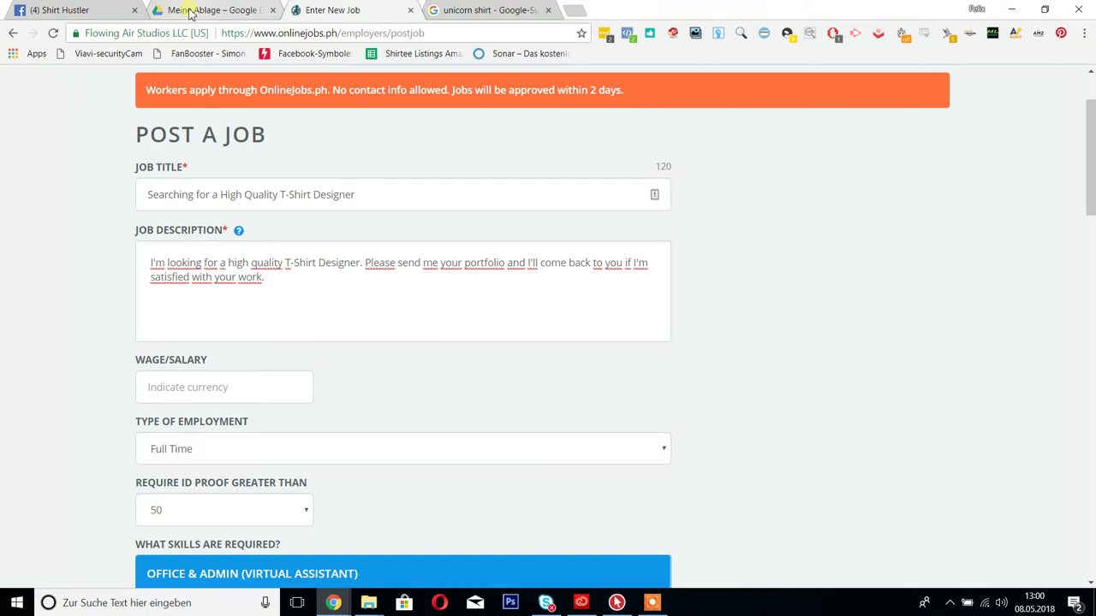
Switch to Google Drive and open the T-Shirt Business folder.
{"action": "left_click", "coordinate": [190, 12]}
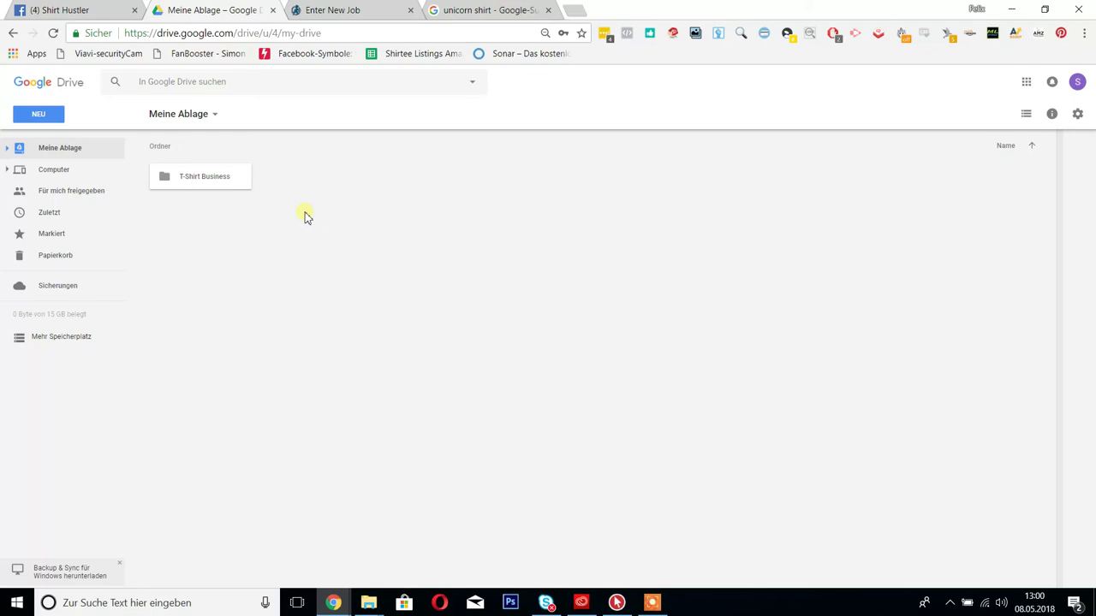
{"action": "double_click", "coordinate": [206, 179]}
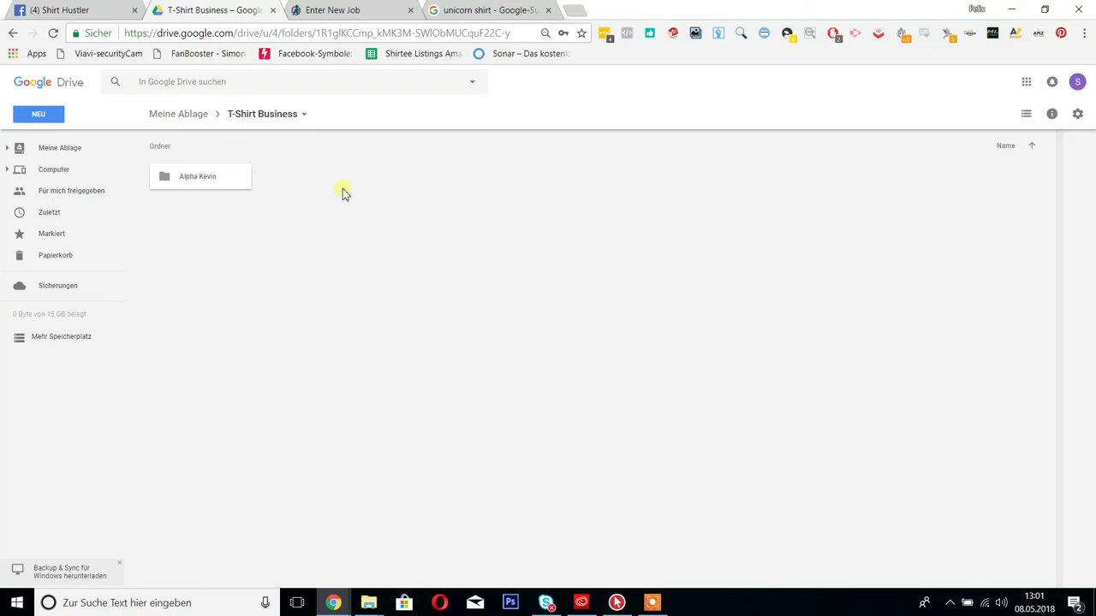
Open the designer's folder inside T-Shirt Business and check where new items can be created.
{"action": "double_click", "coordinate": [221, 181]}
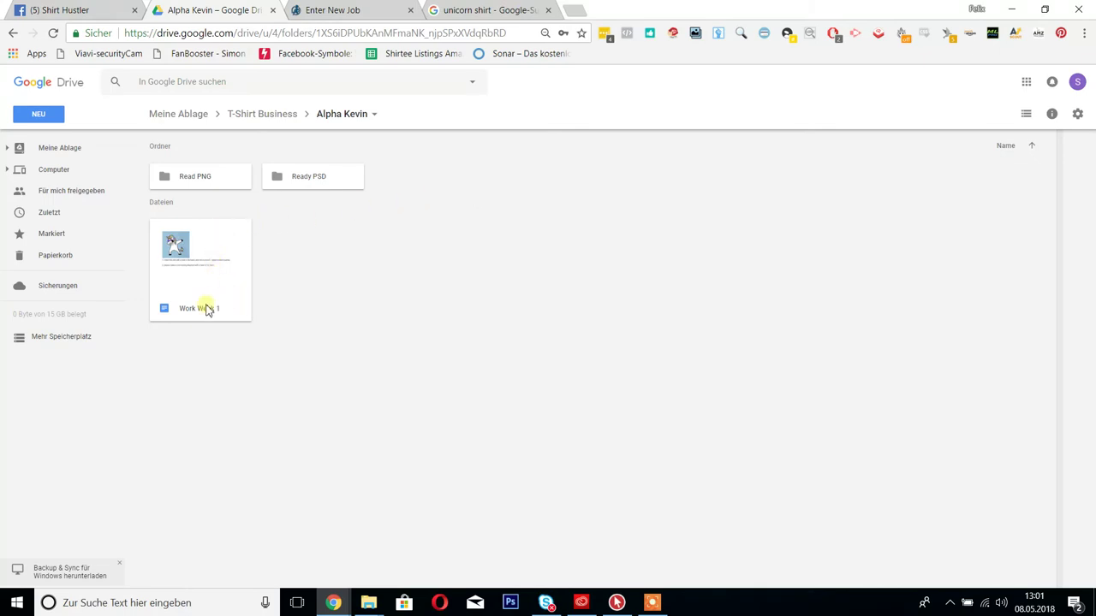
{"action": "left_click", "coordinate": [42, 114]}
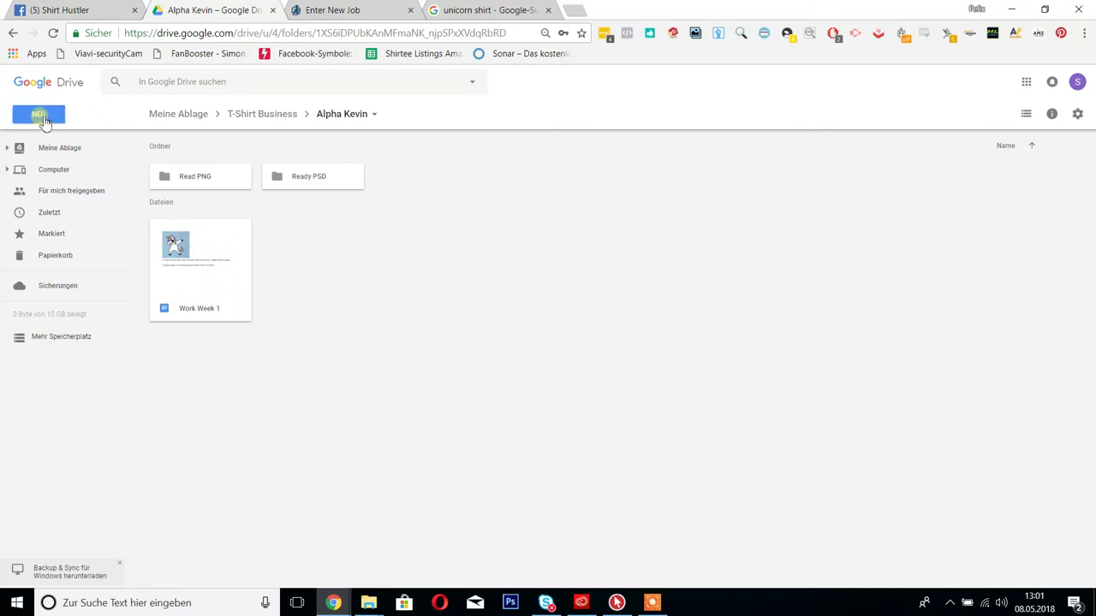
{"action": "left_click", "coordinate": [481, 257]}
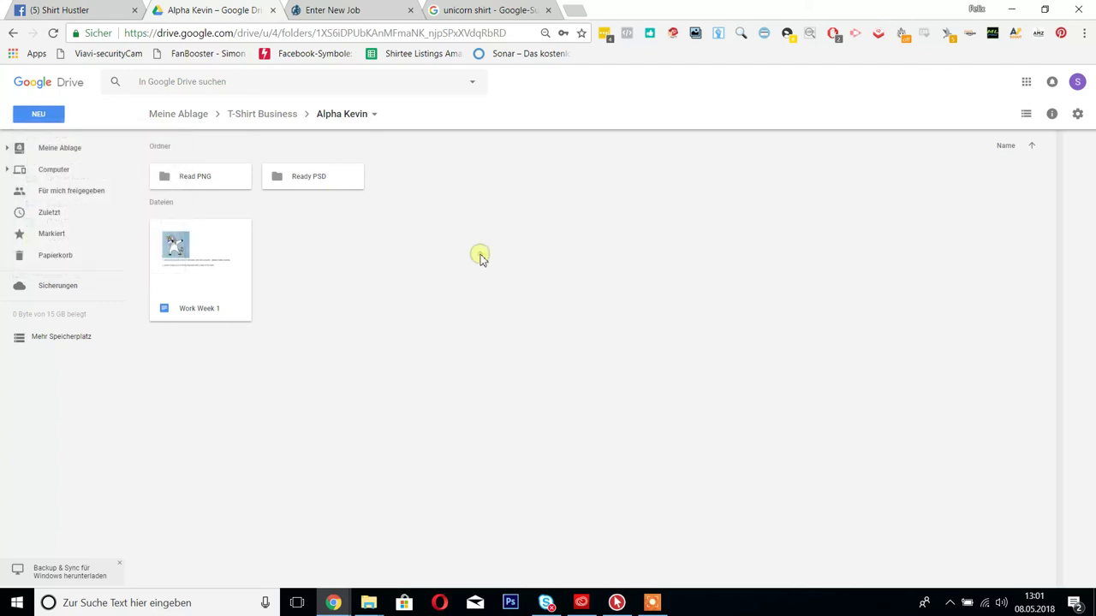
Return to the T-Shirt Business folder and show where the designer's folder can be shared.
{"action": "left_click", "coordinate": [281, 119]}
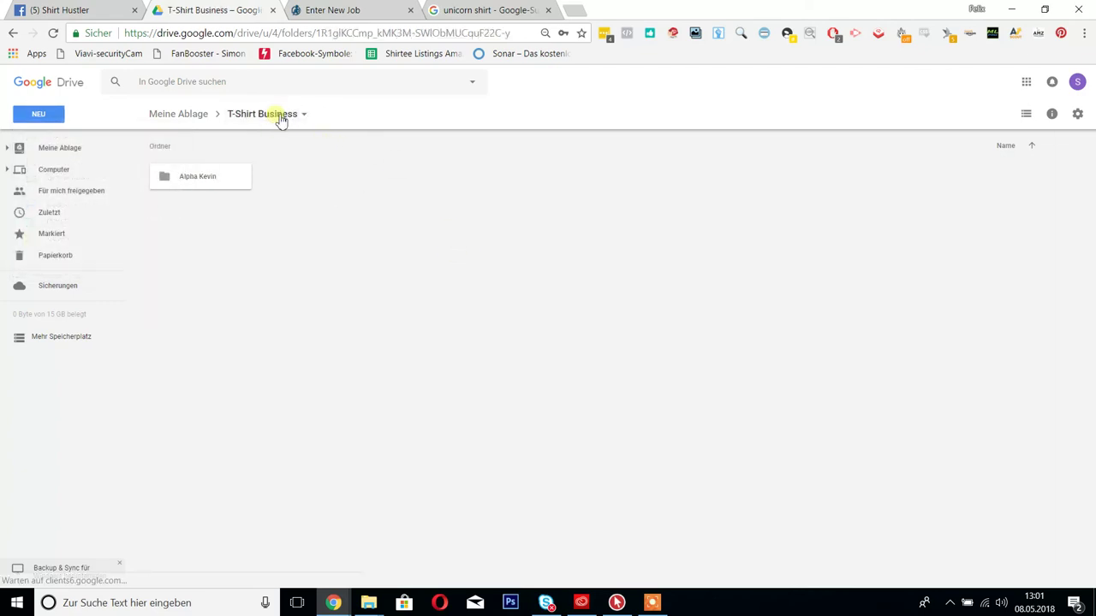
{"action": "right_click", "coordinate": [232, 180]}
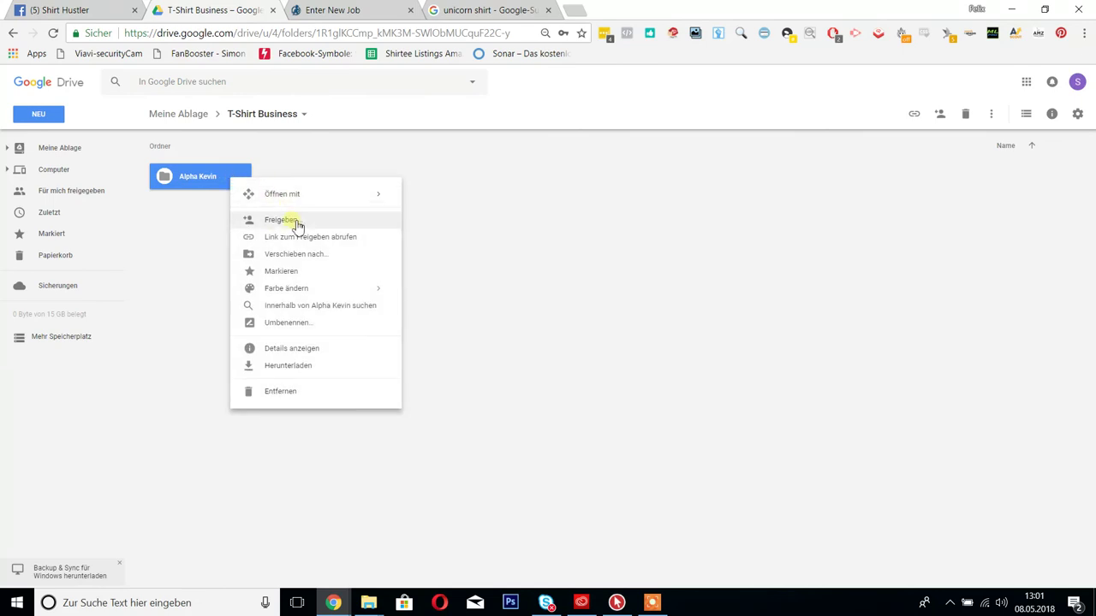
{"action": "left_click", "coordinate": [417, 151]}
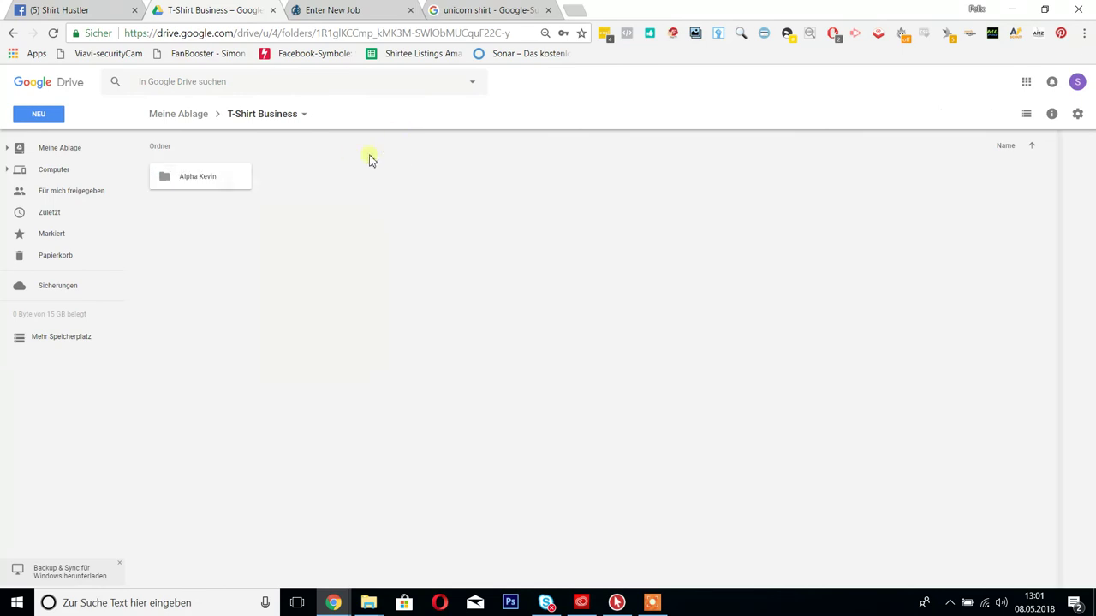
Open the Work Week 1 document in the designer's folder and examine its reference image and design instructions.
{"action": "double_click", "coordinate": [213, 177]}
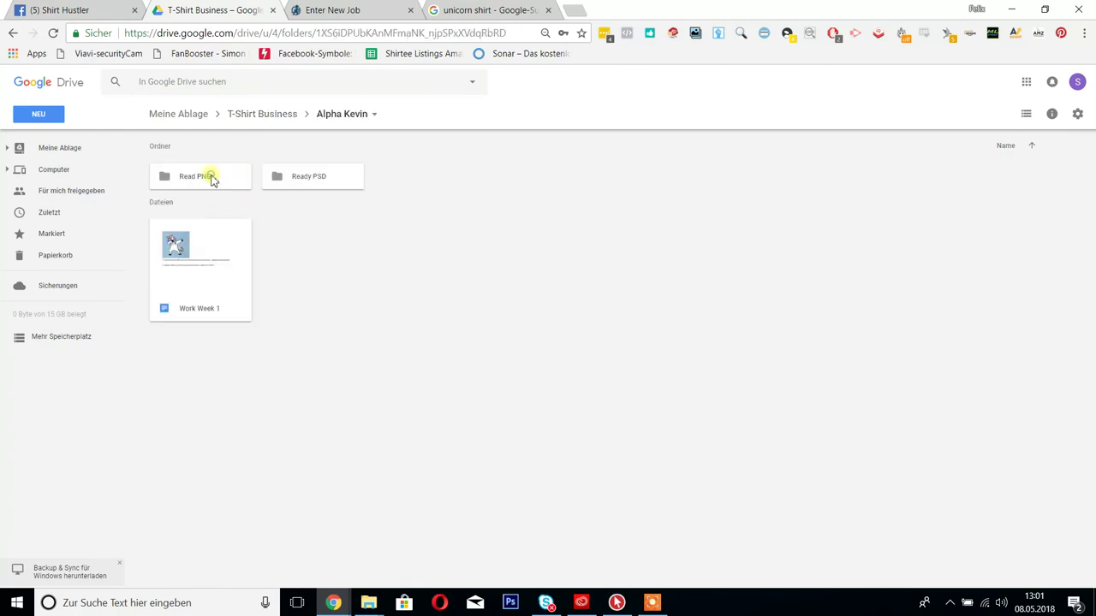
{"action": "double_click", "coordinate": [221, 283]}
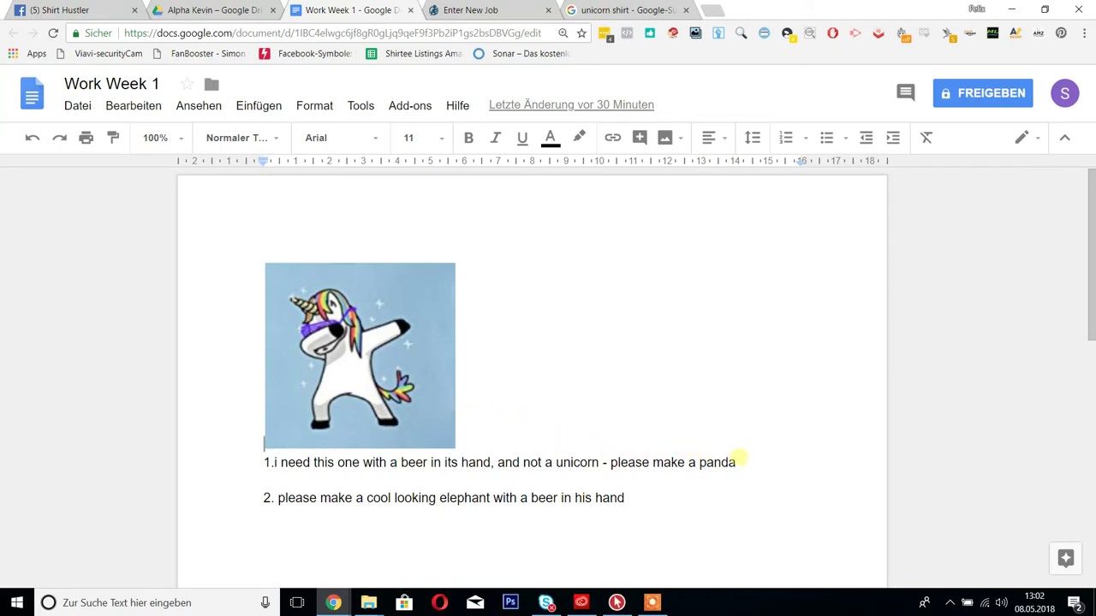
{"action": "left_click", "coordinate": [527, 481]}
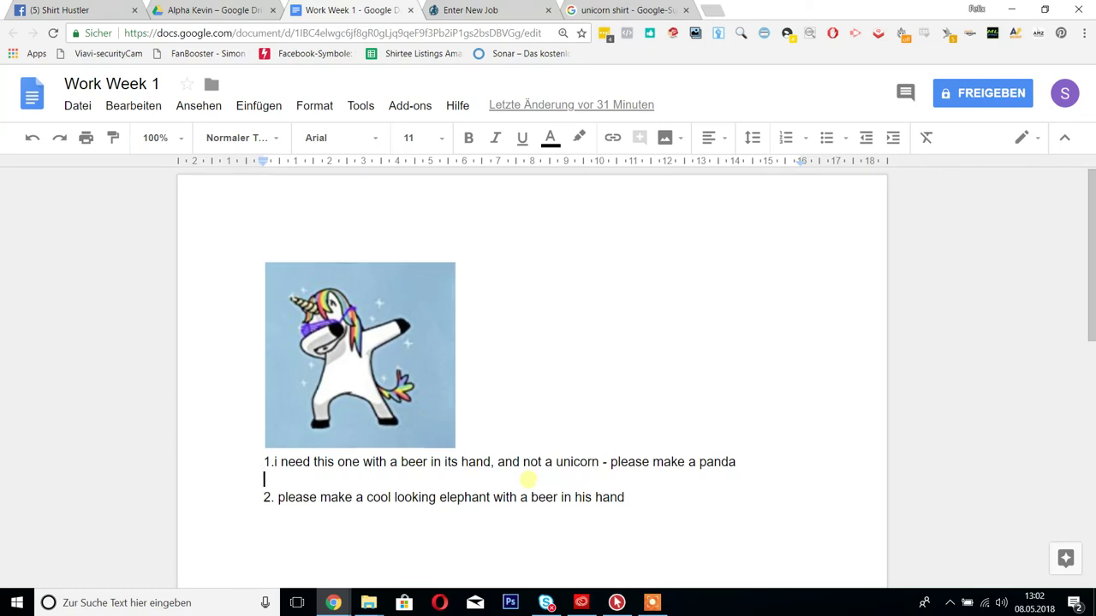
{"action": "scroll", "coordinate": [527, 480], "scroll_direction": "down", "scroll_amount": 1}
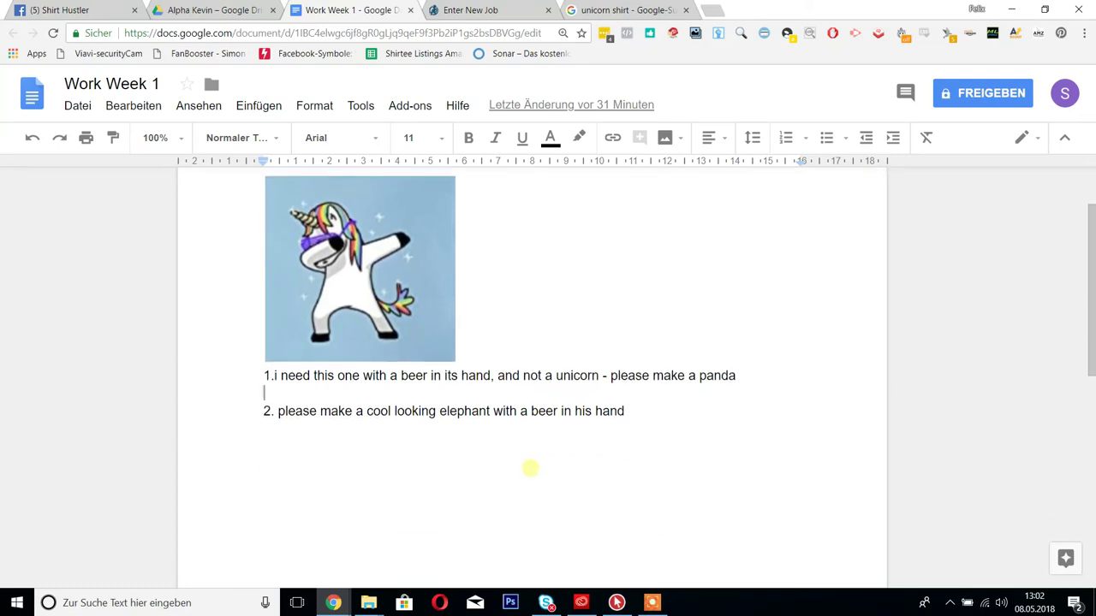
{"action": "scroll", "coordinate": [530, 469], "scroll_direction": "down", "scroll_amount": 1}
{"action": "scroll", "coordinate": [530, 468], "scroll_direction": "down", "scroll_amount": 1}
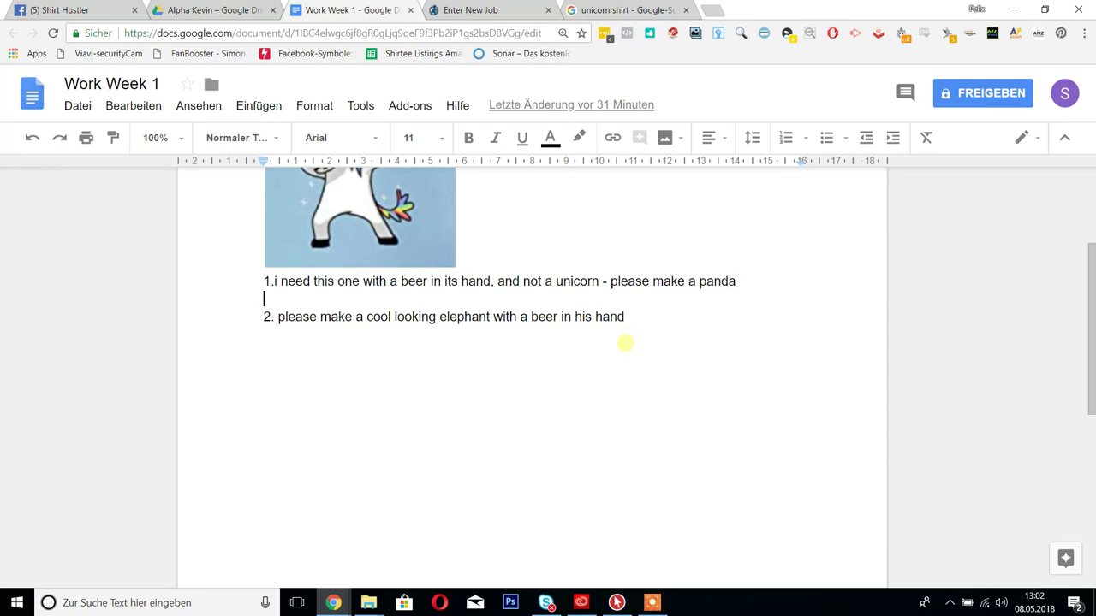
{"action": "scroll", "coordinate": [461, 395], "scroll_direction": "down", "scroll_amount": 1}
{"action": "scroll", "coordinate": [461, 395], "scroll_direction": "down", "scroll_amount": 2}
{"action": "scroll", "coordinate": [462, 396], "scroll_direction": "up", "scroll_amount": 1}
{"action": "scroll", "coordinate": [461, 396], "scroll_direction": "up", "scroll_amount": 3}
{"action": "scroll", "coordinate": [462, 396], "scroll_direction": "up", "scroll_amount": 3}
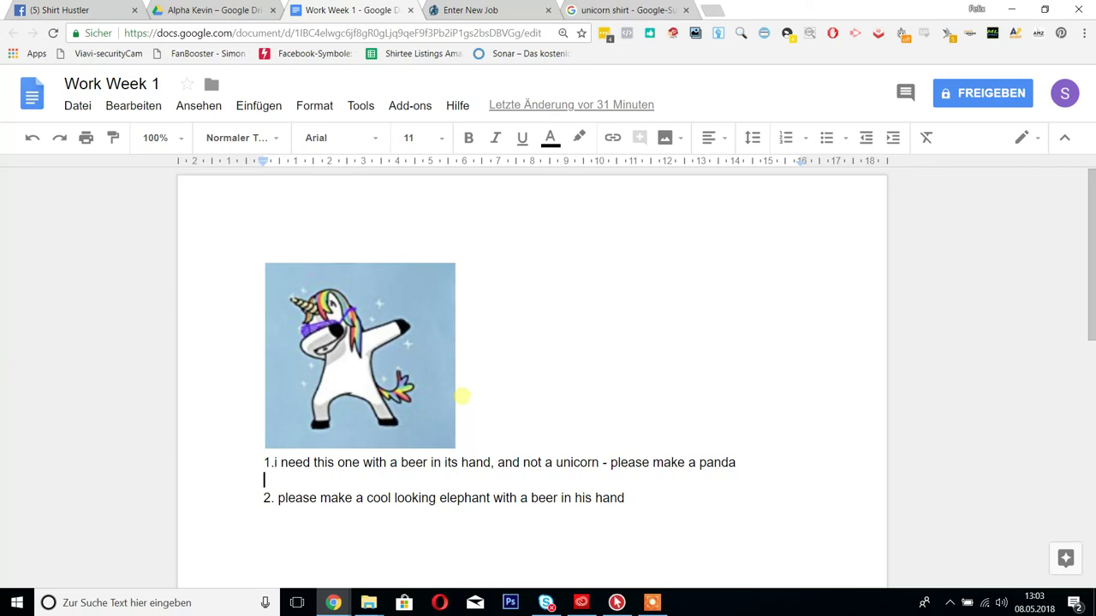
Switch back to Google Drive to inspect the MBA folder inside Read PNG, and return to Meine Ablage.
{"action": "left_click", "coordinate": [224, 9]}
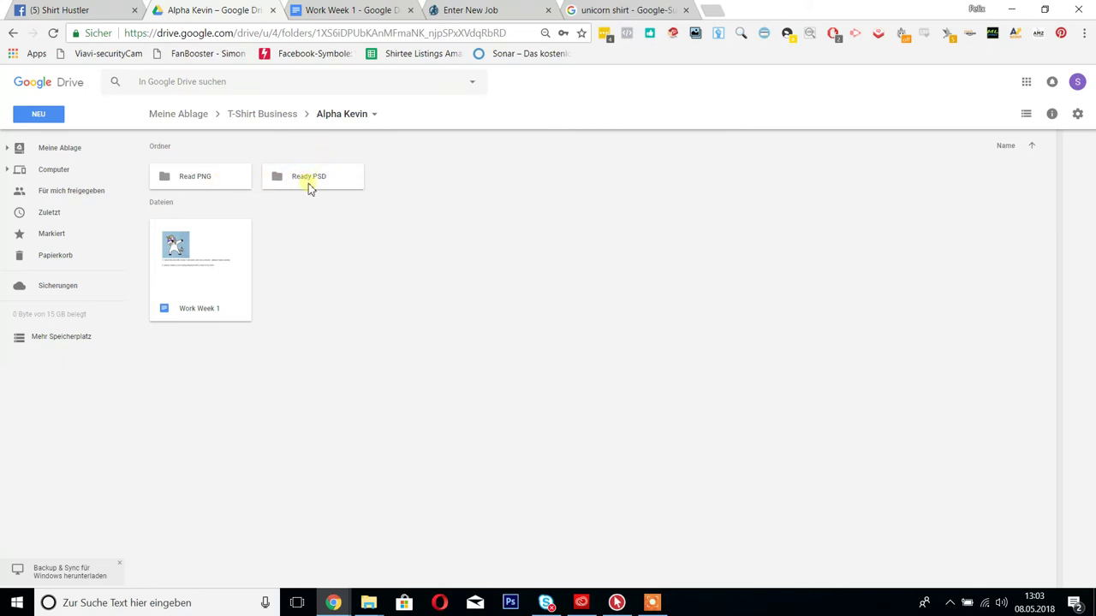
{"action": "double_click", "coordinate": [190, 176]}
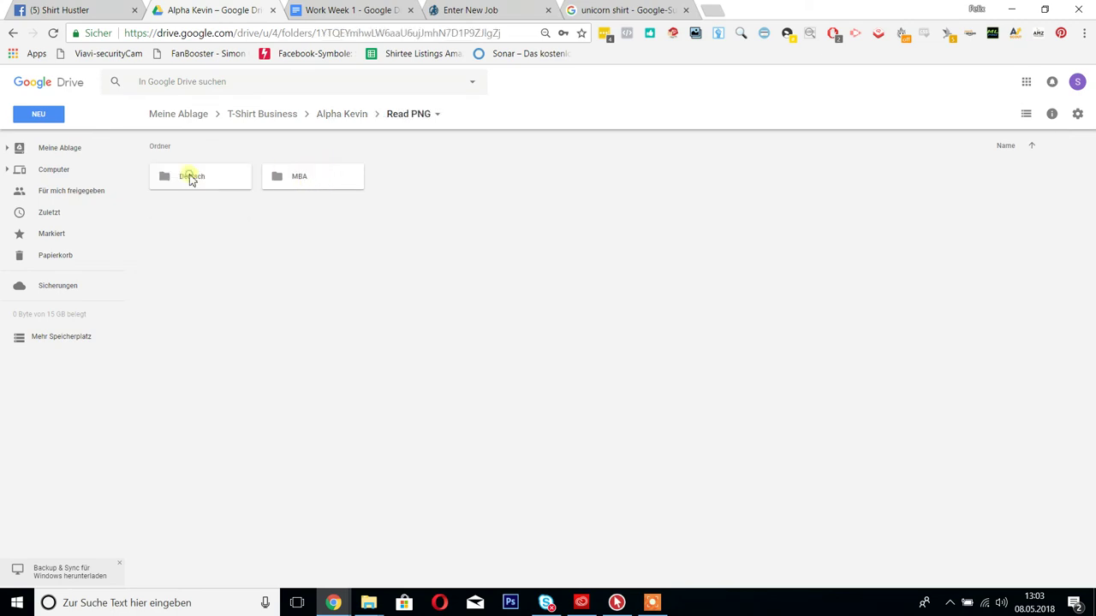
{"action": "left_click_drag", "start_coordinate": [284, 255], "coordinate": [200, 197]}
{"action": "left_click", "coordinate": [286, 235]}
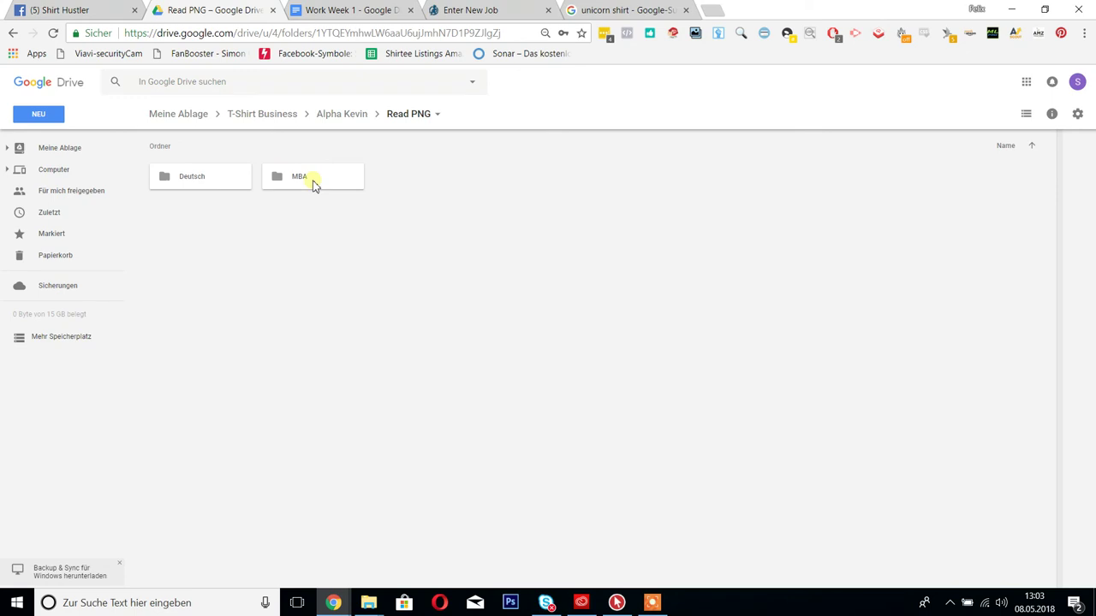
{"action": "double_click", "coordinate": [314, 183]}
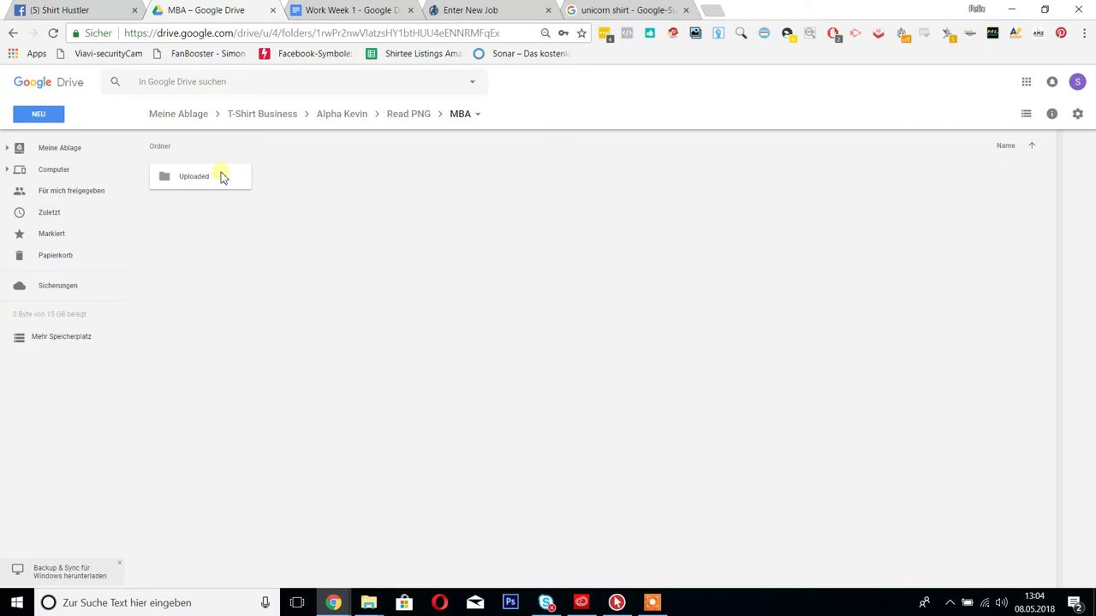
{"action": "left_click", "coordinate": [196, 114]}
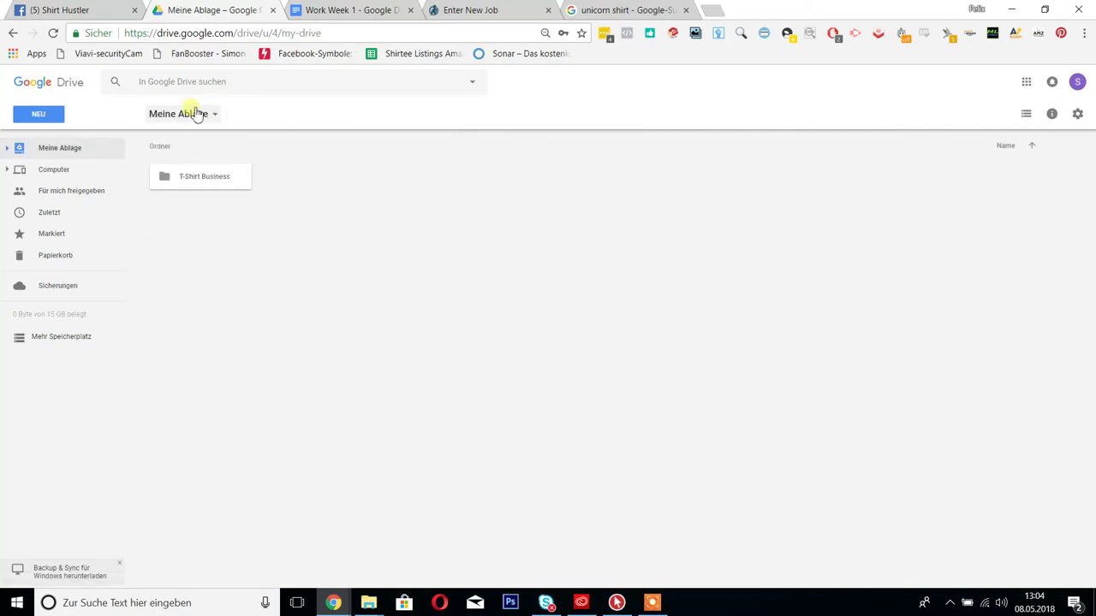